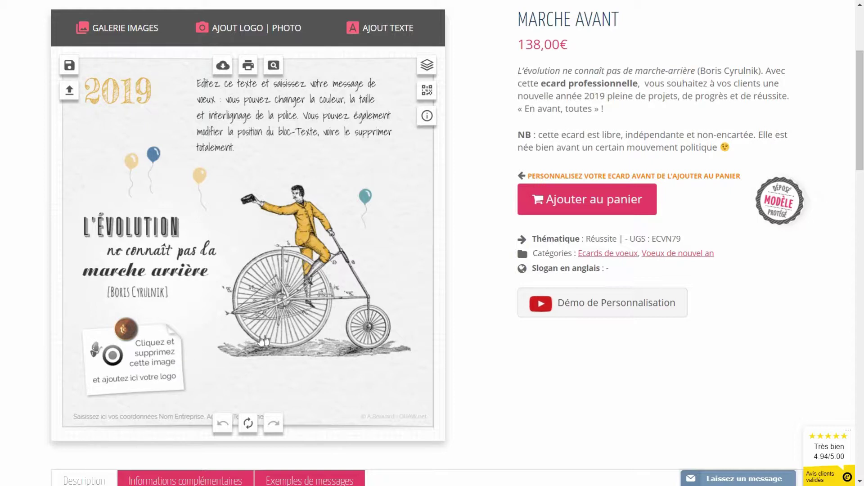
# Step: Delete the placeholder logo from the bottom-left note
pyautogui.click(149, 366)
pyautogui.scroll(-1, 139, 338)
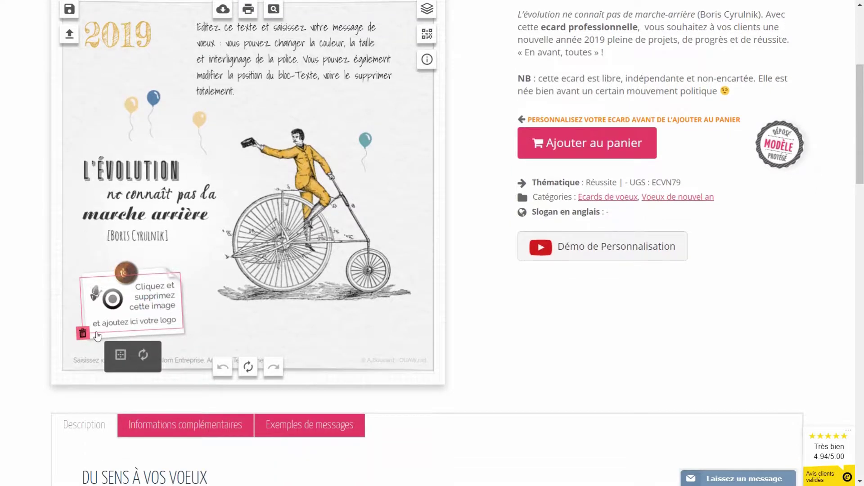
pyautogui.click(83, 334)
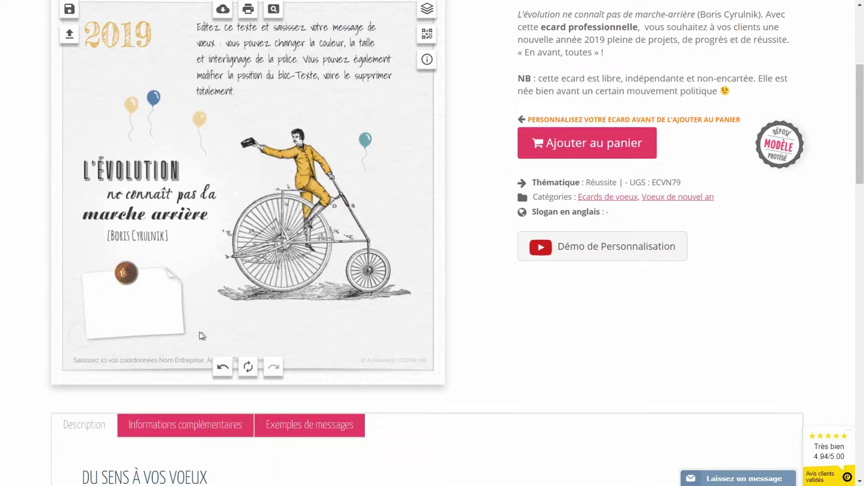
# Step: Upload print-et-web.jpg and place the PRINT & Web image over the bottom-left note
pyautogui.scroll(5, 199, 333)
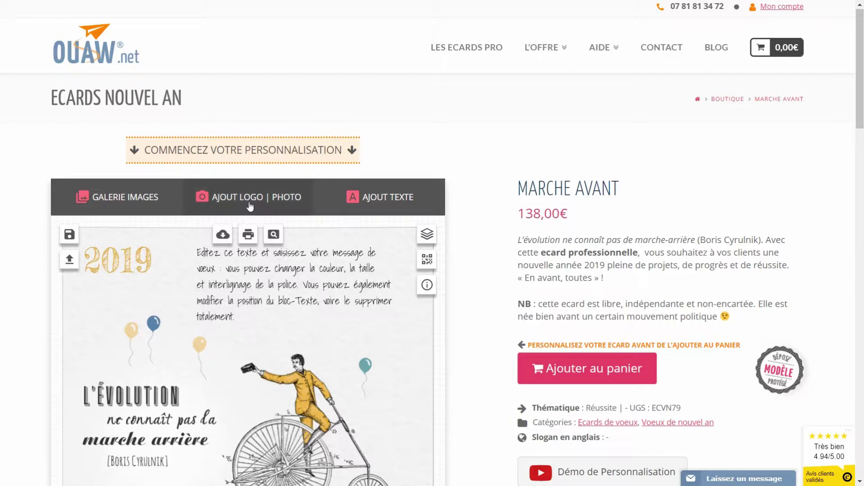
pyautogui.click(238, 206)
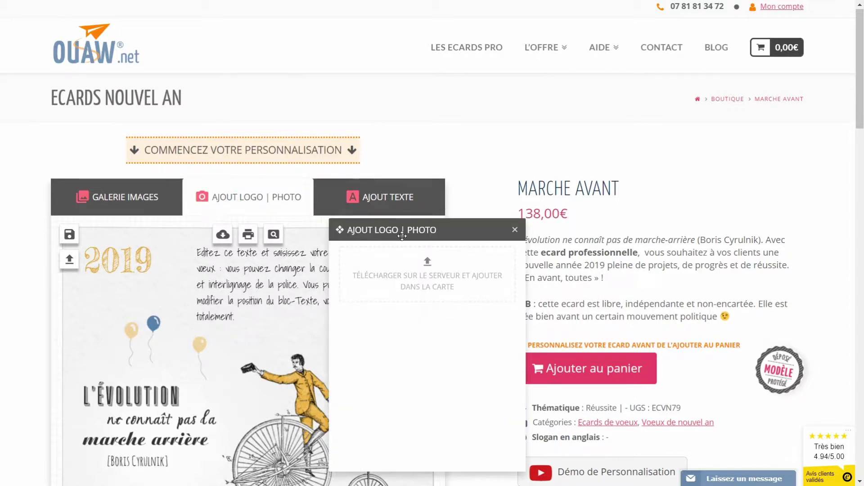
pyautogui.click(427, 266)
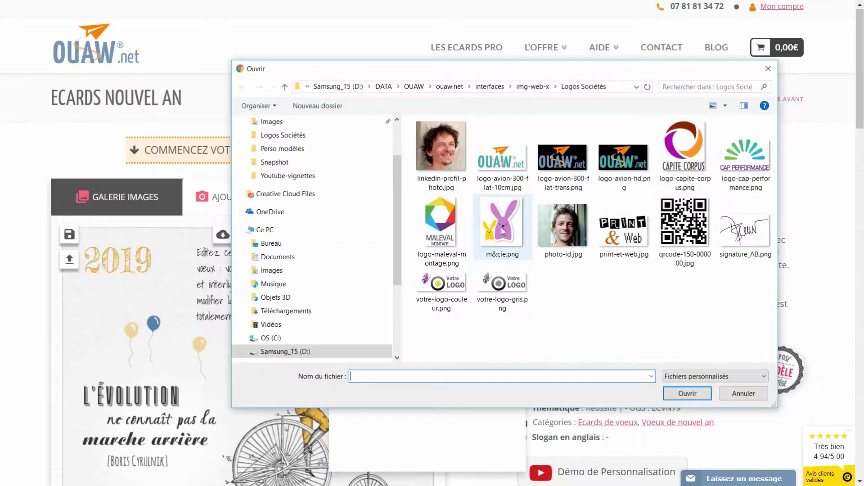
pyautogui.click(624, 228)
pyautogui.click(686, 394)
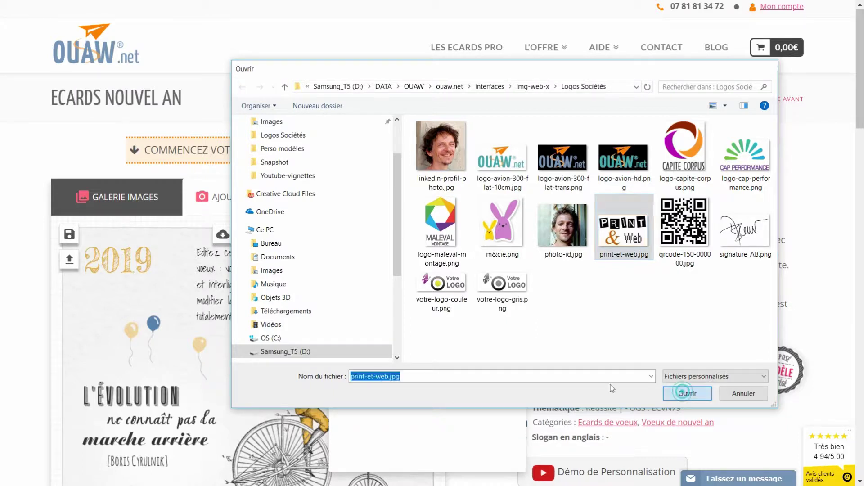
pyautogui.scroll(-4, 385, 315)
pyautogui.moveTo(261, 247); pyautogui.dragTo(139, 358)
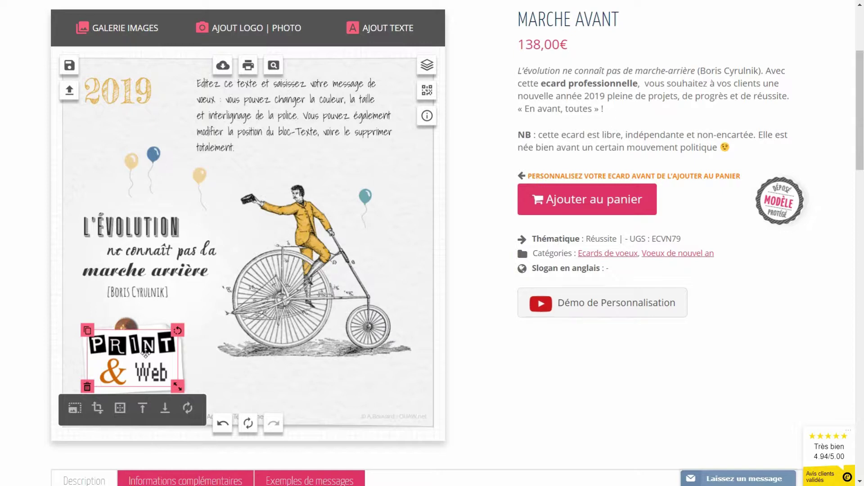
# Step: Rearrange, tilt and shrink the PRINT & Web image, then delete it from the card
pyautogui.click(164, 409)
pyautogui.moveTo(178, 330); pyautogui.dragTo(170, 327)
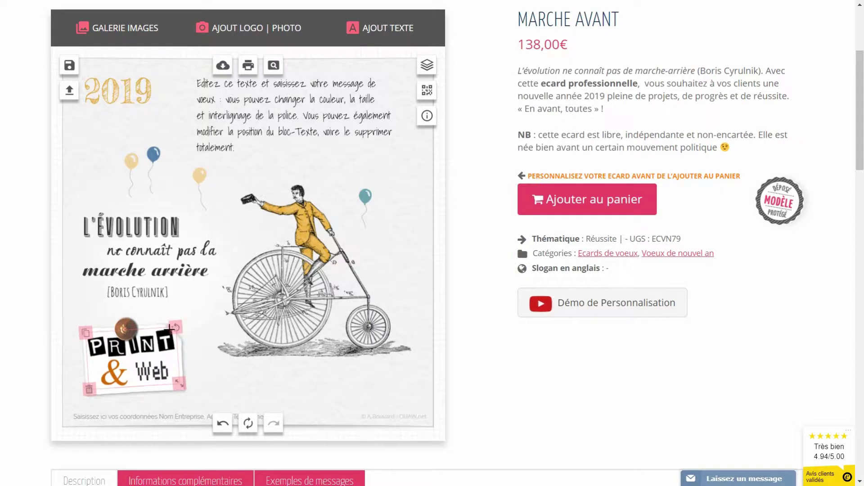
pyautogui.click(164, 374)
pyautogui.moveTo(175, 383); pyautogui.dragTo(137, 359)
pyautogui.click(97, 392)
# Step: Upload logo-maleval-montage.png and move it near the bicycle wheel
pyautogui.click(242, 29)
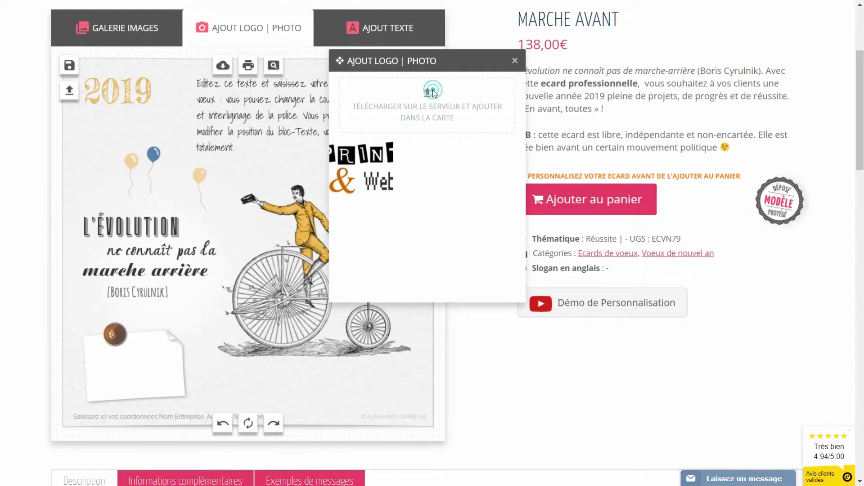
pyautogui.click(429, 90)
pyautogui.doubleClick(435, 221)
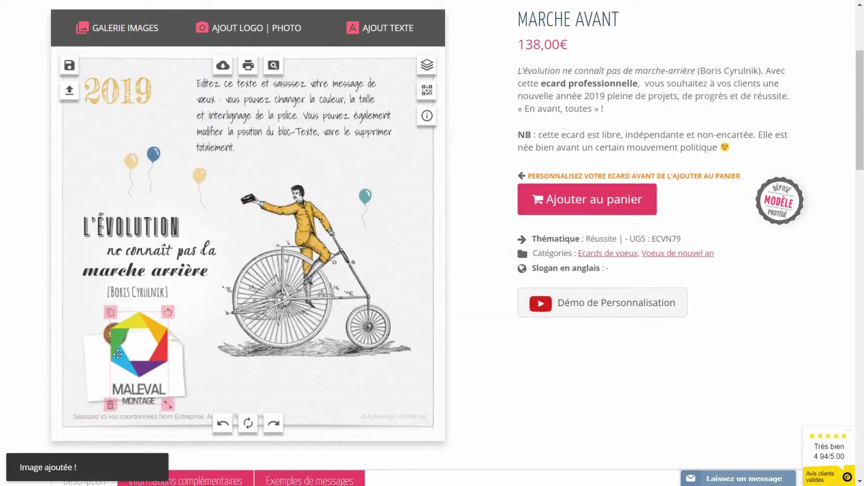
pyautogui.moveTo(128, 348); pyautogui.dragTo(272, 333)
# Step: Rotate the white note paper into portrait orientation and resize it
pyautogui.click(155, 356)
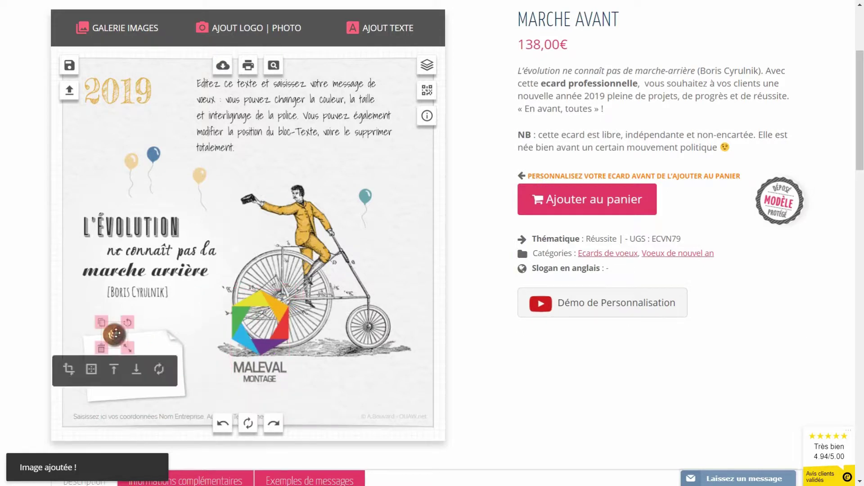
pyautogui.moveTo(184, 327); pyautogui.dragTo(112, 333)
pyautogui.moveTo(134, 413); pyautogui.dragTo(134, 405)
pyautogui.moveTo(162, 357); pyautogui.dragTo(166, 357)
# Step: Move the MALEVAL logo onto the note, tilt it, then delete the note paper
pyautogui.click(112, 261)
pyautogui.click(228, 329)
pyautogui.moveTo(264, 290); pyautogui.dragTo(138, 313)
pyautogui.moveTo(163, 405); pyautogui.dragTo(153, 401)
pyautogui.click(177, 367)
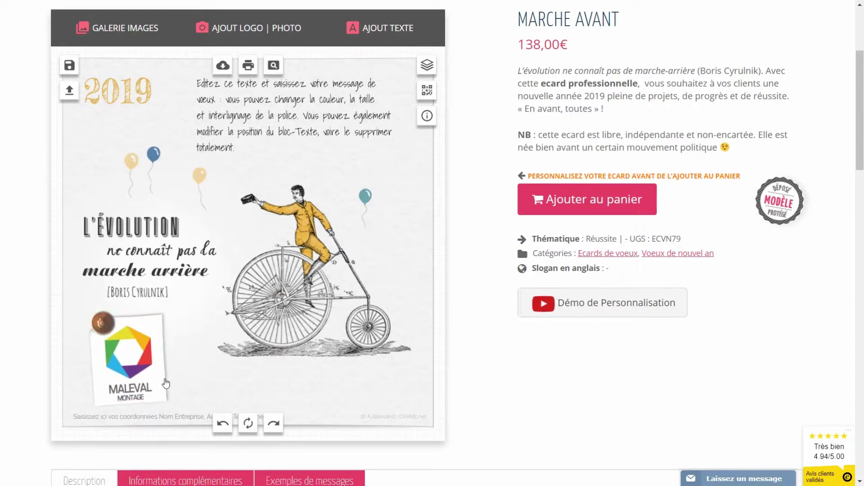
pyautogui.click(165, 383)
pyautogui.click(170, 408)
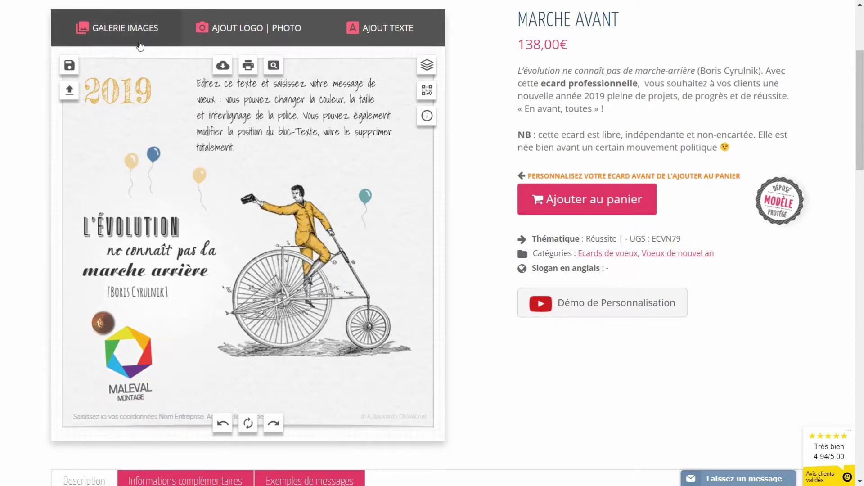
# Step: Add a white post-it from STICKERS POST-IT at lower left, placed behind the MALEVAL logo
pyautogui.click(109, 31)
pyautogui.click(345, 86)
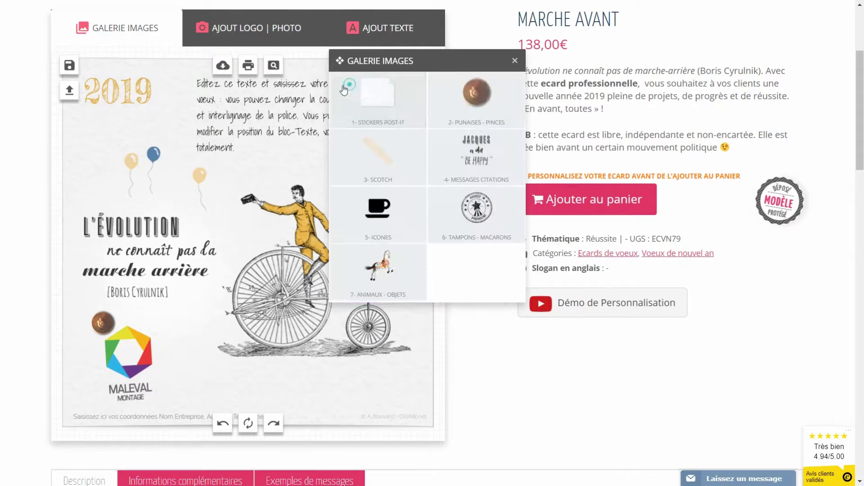
pyautogui.click(381, 98)
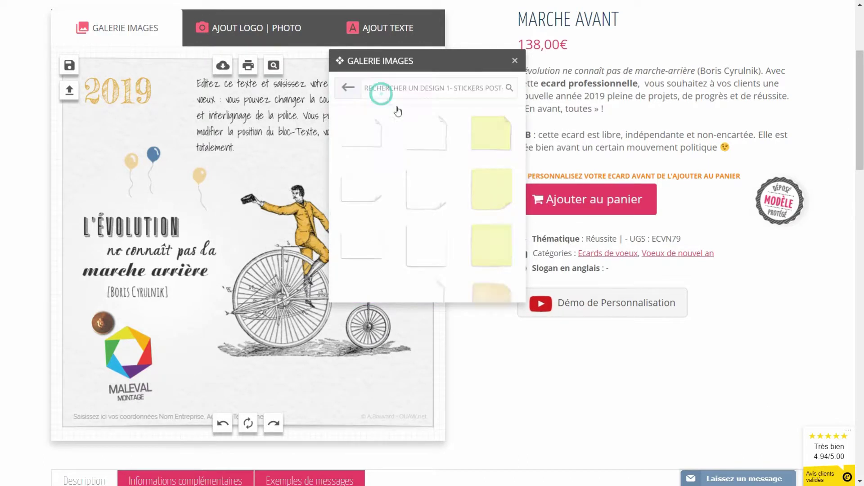
pyautogui.click(417, 251)
pyautogui.moveTo(255, 224); pyautogui.dragTo(128, 340)
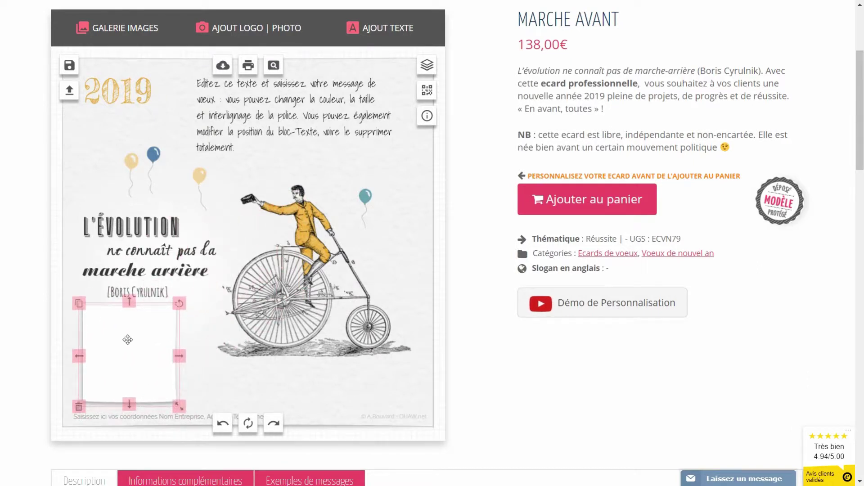
pyautogui.click(175, 428)
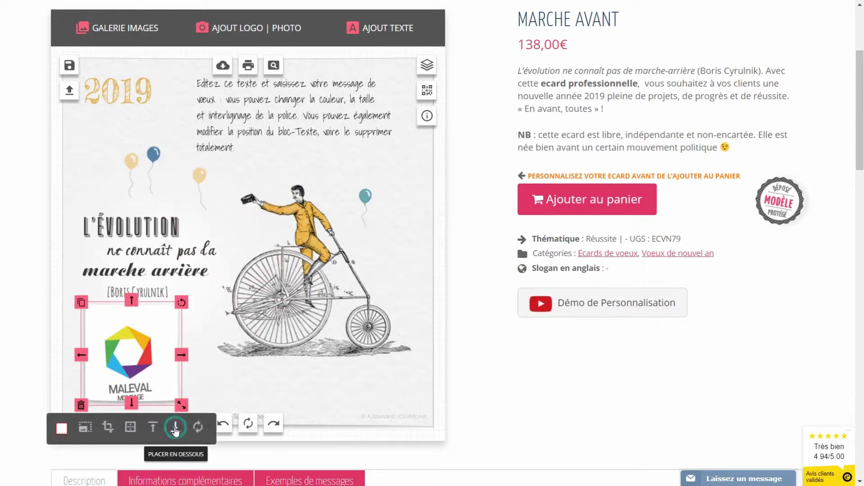
# Step: Tilt the MALEVAL logo slightly and adjust its size
pyautogui.click(103, 322)
pyautogui.moveTo(180, 298); pyautogui.dragTo(173, 298)
pyautogui.moveTo(180, 356); pyautogui.dragTo(174, 353)
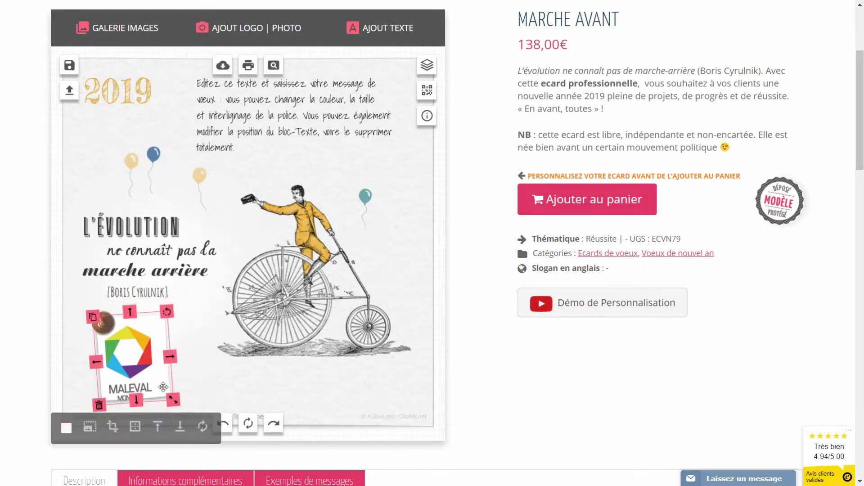
pyautogui.click(201, 363)
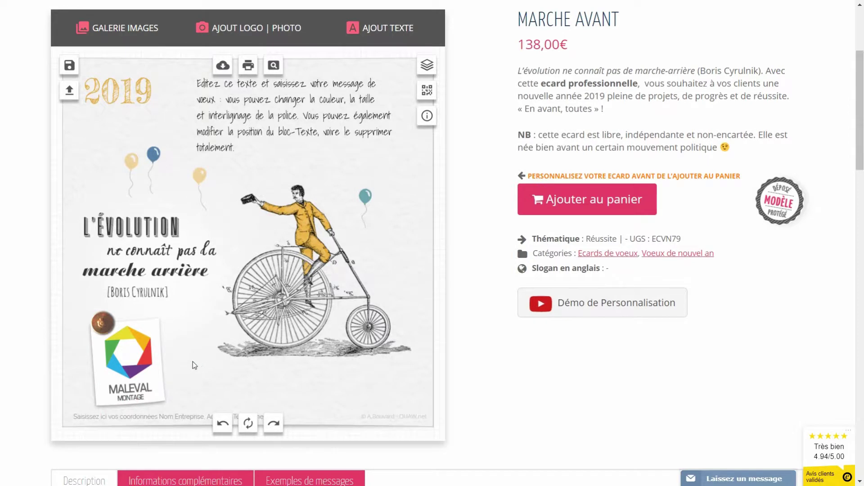
# Step: Rewrite the greeting as 'Je vous souhaite une belle année 2019, pleine de satisfactions, de projets et de réussite.'
pyautogui.click(251, 110)
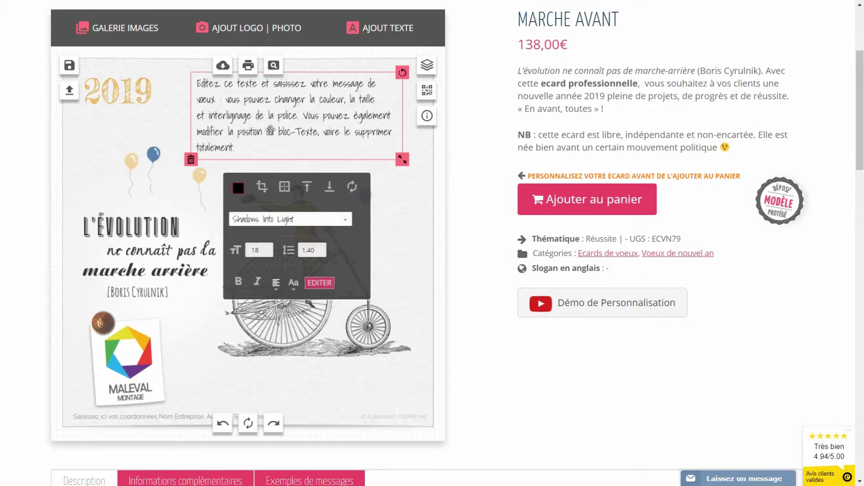
pyautogui.tripleClick(278, 116)
pyautogui.moveTo(248, 144); pyautogui.dragTo(180, 80)
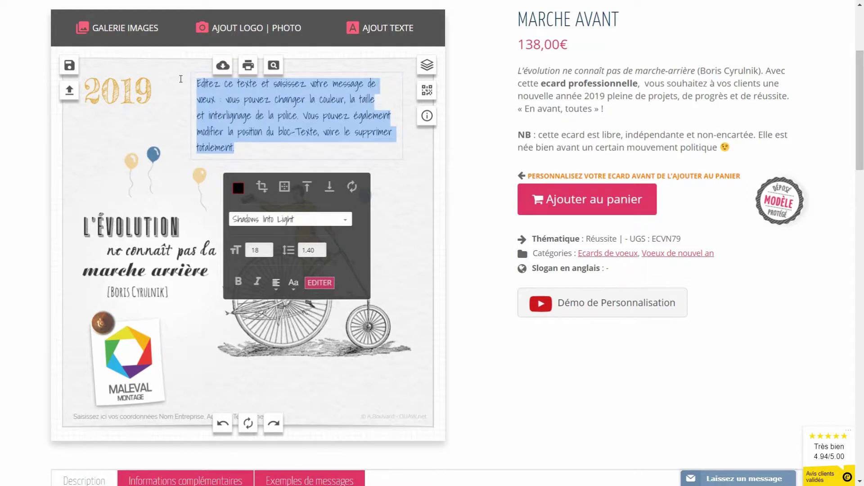
pyautogui.write('Je')
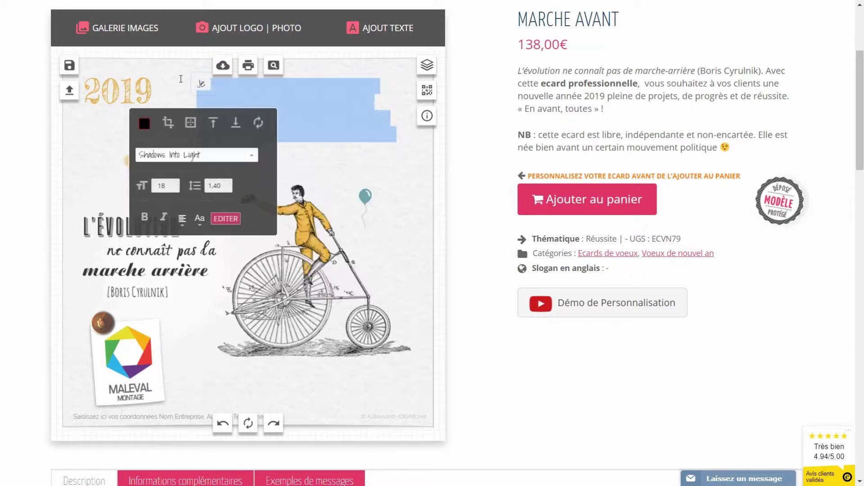
pyautogui.write(' vous souhaite une belle')
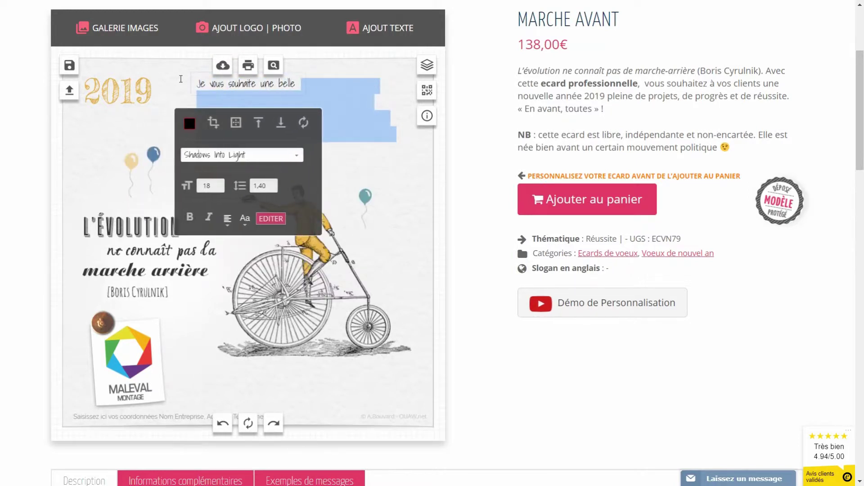
pyautogui.write(' année 2019, pleine')
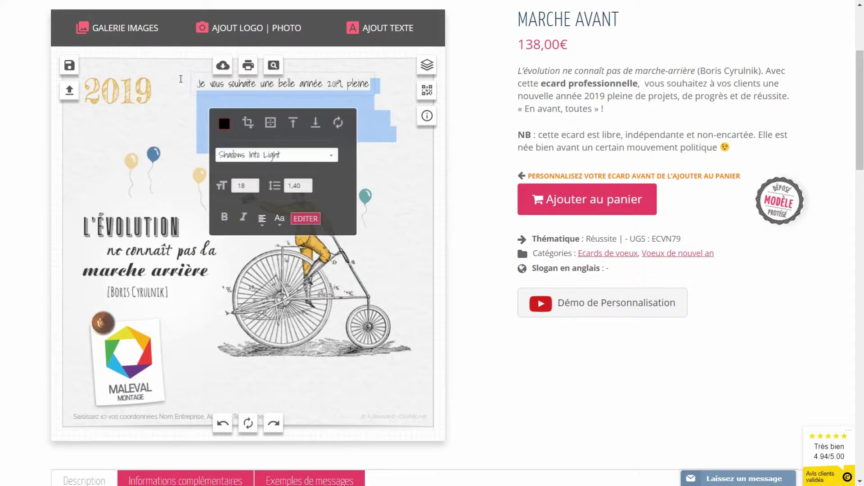
pyautogui.press('Return')
pyautogui.write('de satisfact')
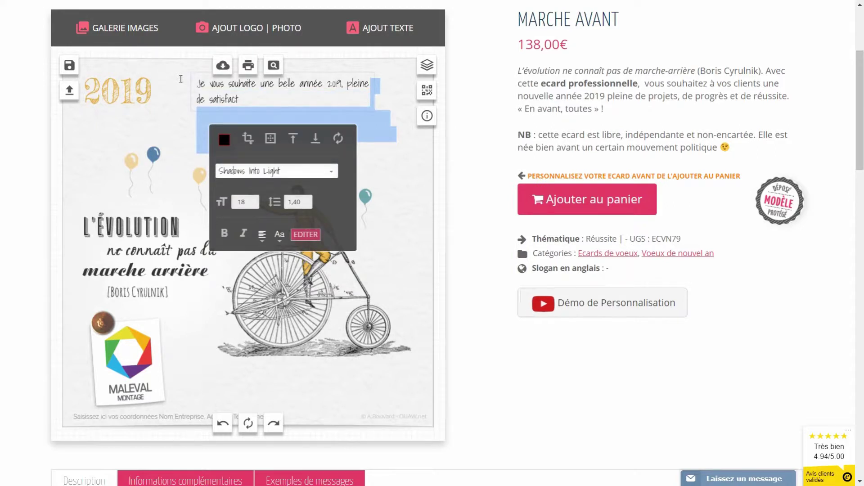
pyautogui.write('ions, de projets')
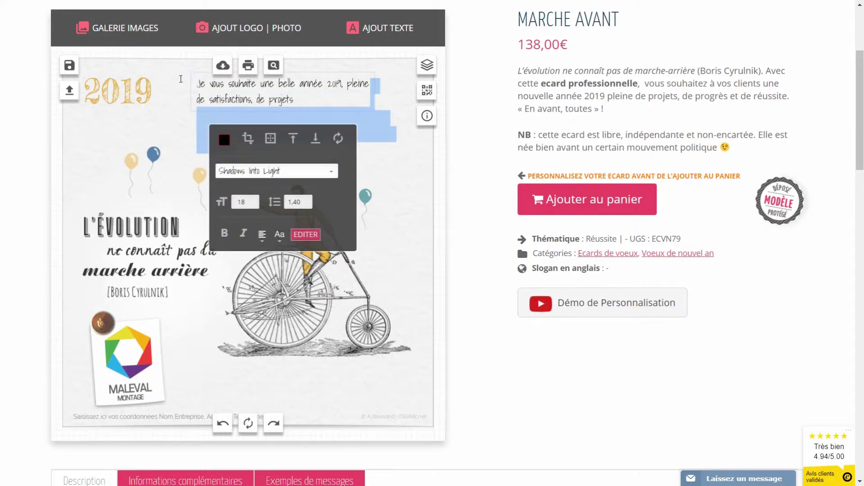
pyautogui.write(' et de réussite.')
pyautogui.click(411, 183)
pyautogui.click(415, 160)
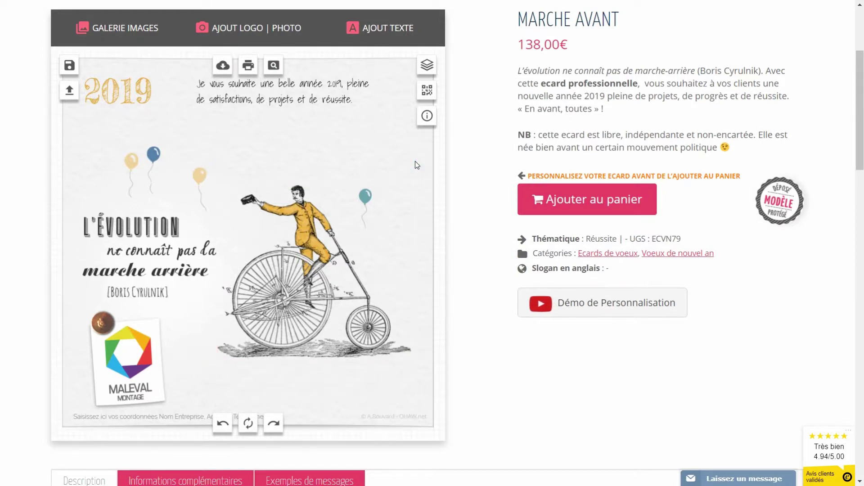
# Step: Show 'Exemples de messages' and select the second sample message about the [Entreprise] team
pyautogui.scroll(-2, 415, 282)
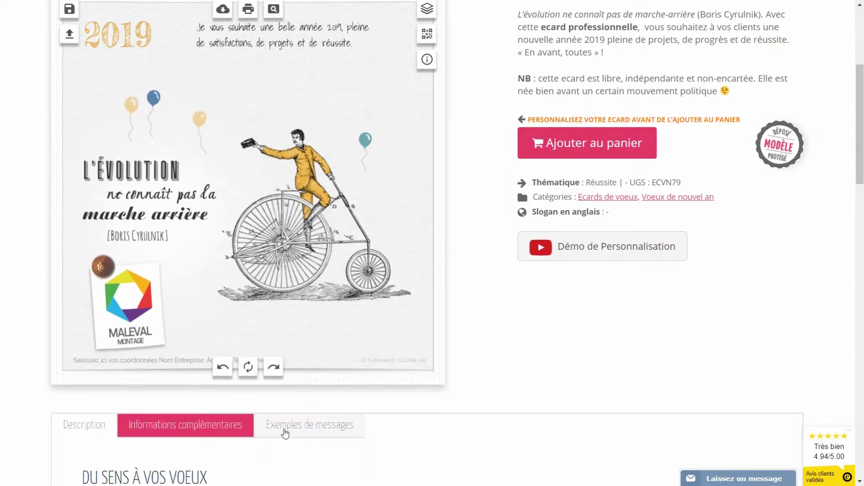
pyautogui.click(308, 430)
pyautogui.scroll(-6, 290, 415)
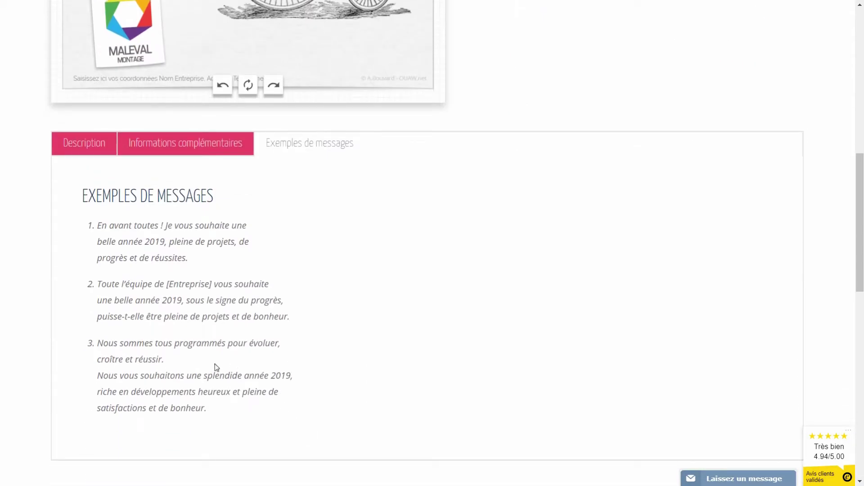
pyautogui.moveTo(294, 318); pyautogui.dragTo(100, 284)
pyautogui.hotkey('ctrl', 'c')
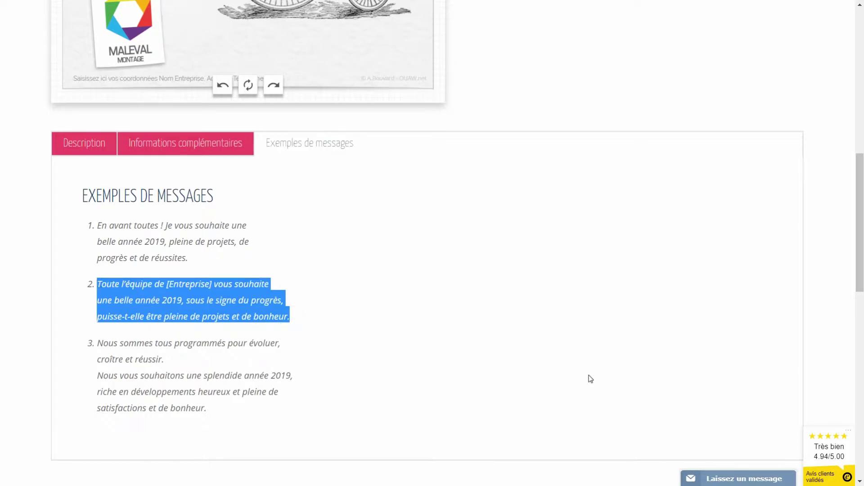
pyautogui.scroll(9, 423, 332)
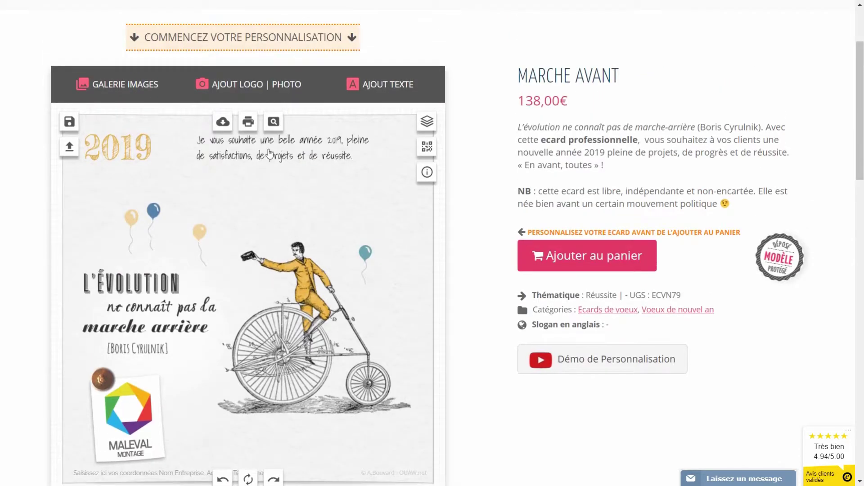
# Step: Replace the greeting's text with the pasted team example message
pyautogui.click(274, 152)
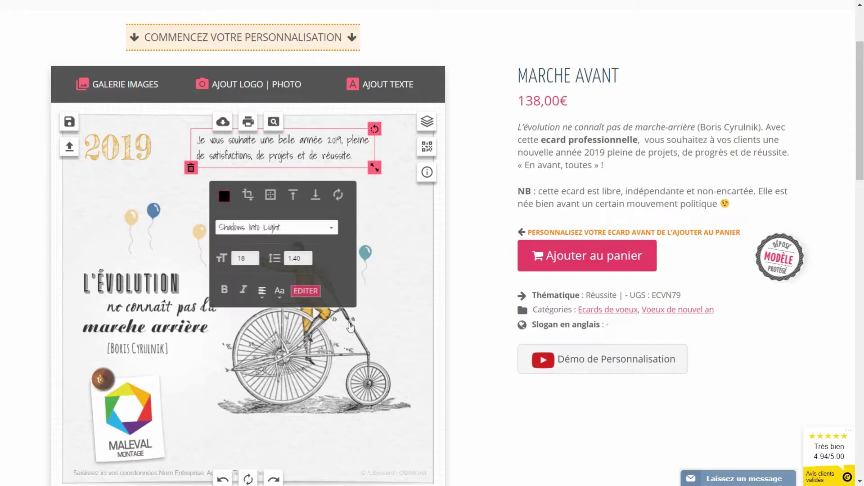
pyautogui.click(305, 291)
pyautogui.click(343, 336)
pyautogui.hotkey('ctrl', 'a')
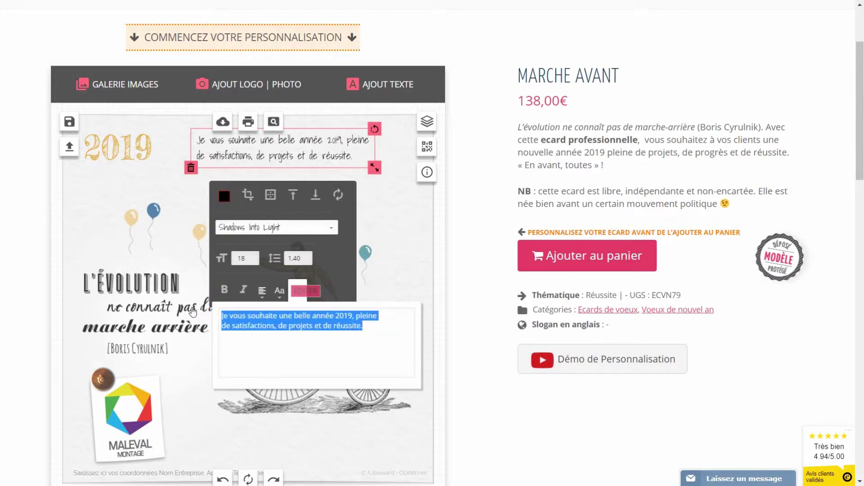
pyautogui.press('BackSpace')
pyautogui.hotkey('ctrl', 'v')
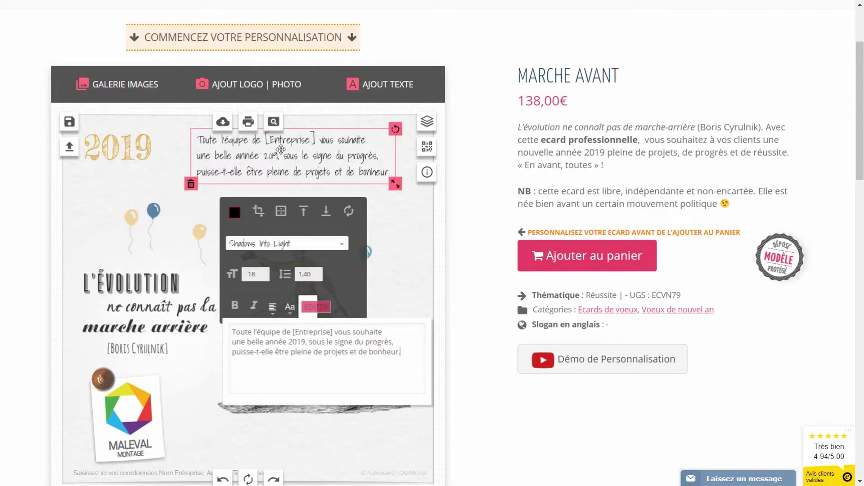
# Step: Change [Entreprise] in the greeting to MALEVAL
pyautogui.click(289, 175)
pyautogui.moveTo(293, 331); pyautogui.dragTo(333, 332)
pyautogui.write('MALEVAL')
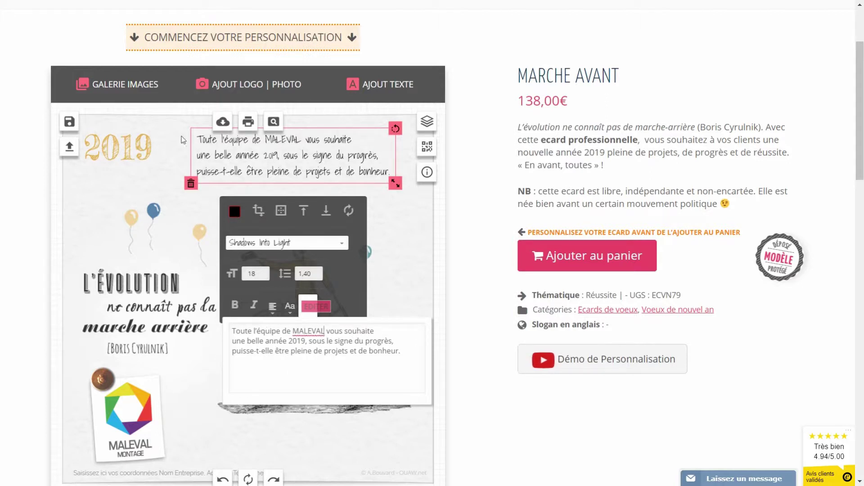
pyautogui.click(178, 141)
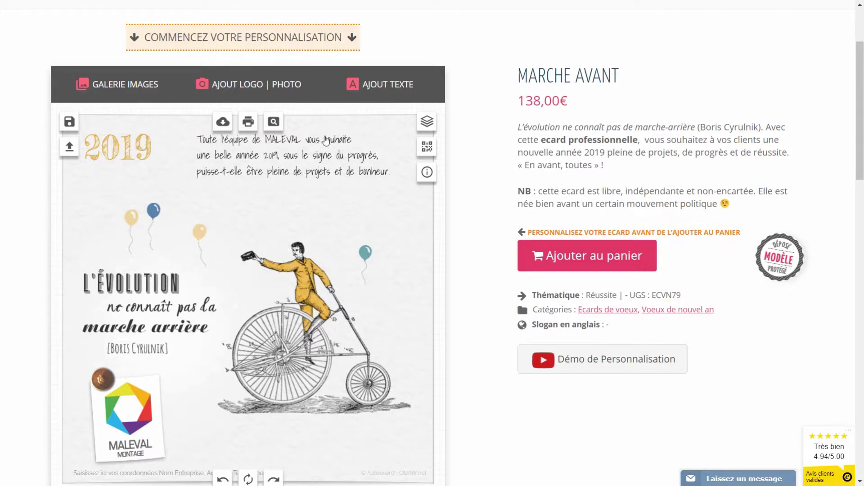
# Step: Add a text with the signer's name and place it below the greeting's right end
pyautogui.click(387, 86)
pyautogui.click(423, 156)
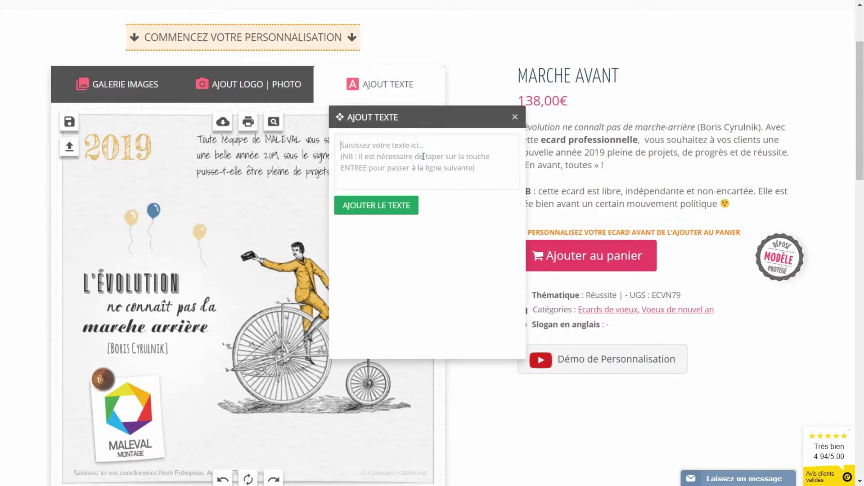
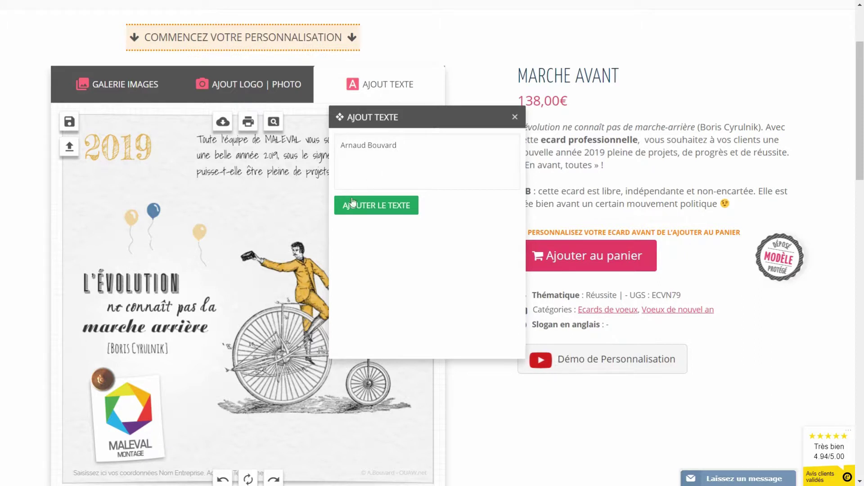
pyautogui.click(354, 202)
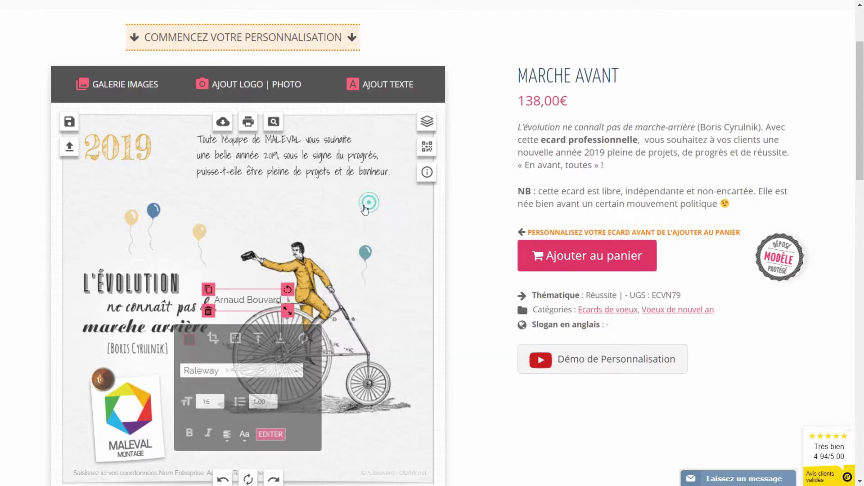
pyautogui.moveTo(253, 300); pyautogui.dragTo(360, 193)
# Step: Inspect the greeting's text formatting and colour
pyautogui.click(270, 174)
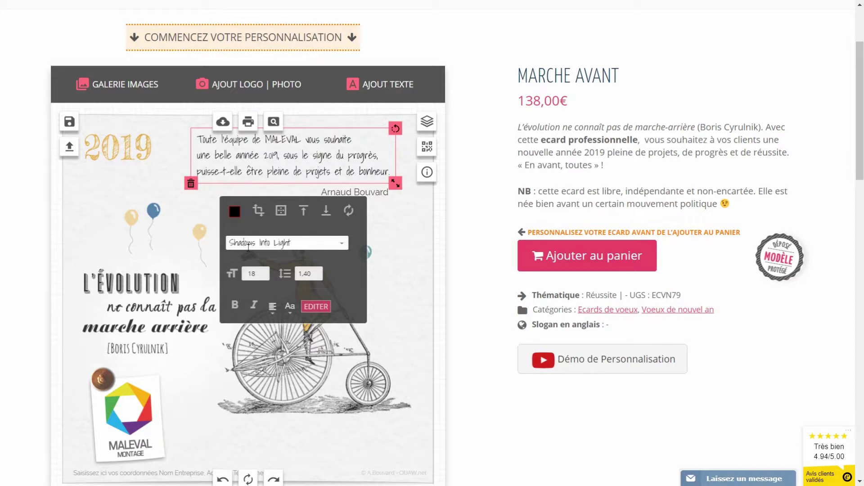
pyautogui.click(254, 179)
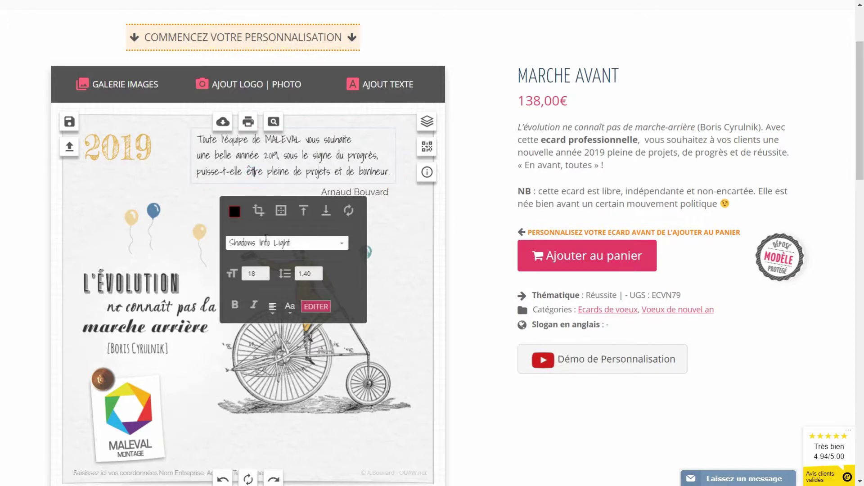
pyautogui.click(233, 216)
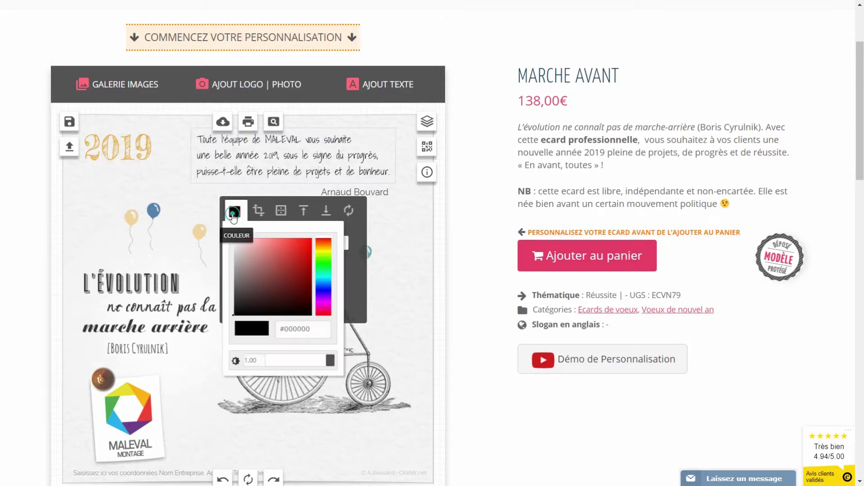
# Step: Set the name's font to Shadows Into Light at size 18
pyautogui.click(383, 192)
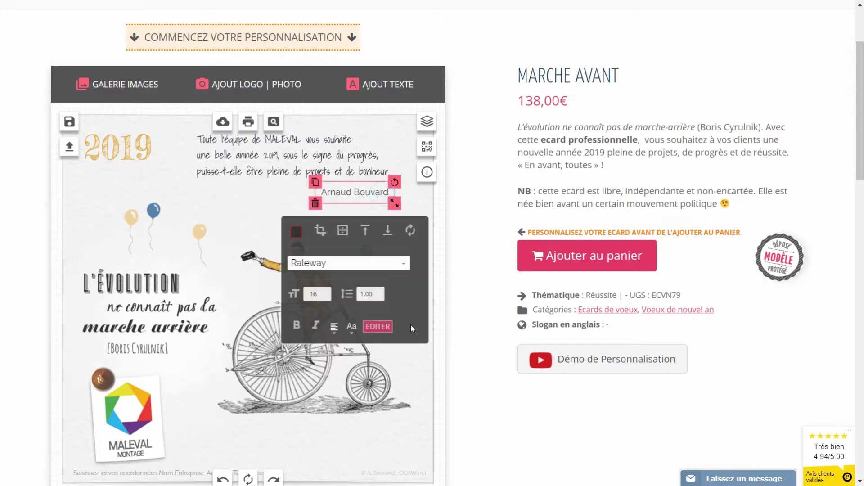
pyautogui.click(406, 266)
pyautogui.scroll(-5, 395, 309)
pyautogui.click(357, 385)
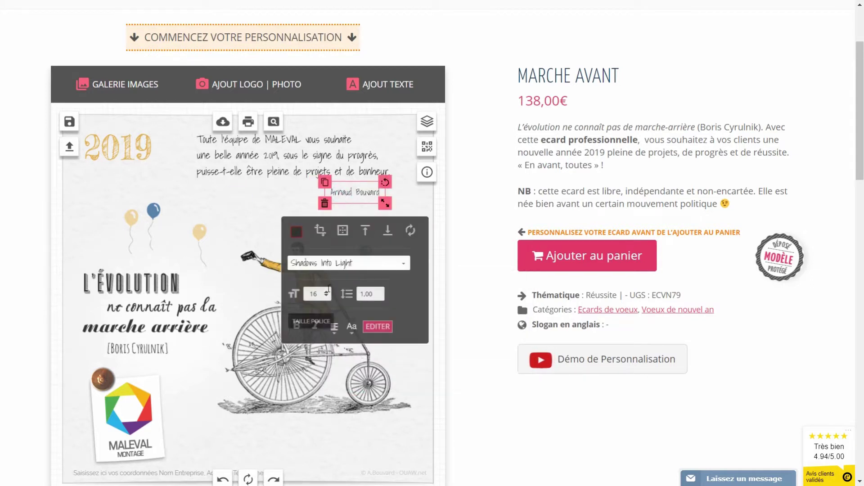
pyautogui.click(327, 292)
pyautogui.click(326, 291)
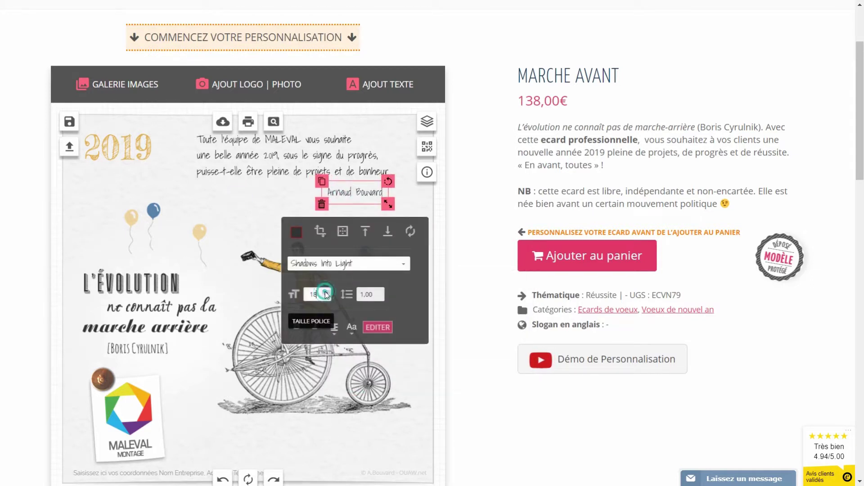
# Step: Make the name black (#000000) and nudge it slightly right
pyautogui.click(296, 233)
pyautogui.moveTo(297, 328); pyautogui.dragTo(292, 347)
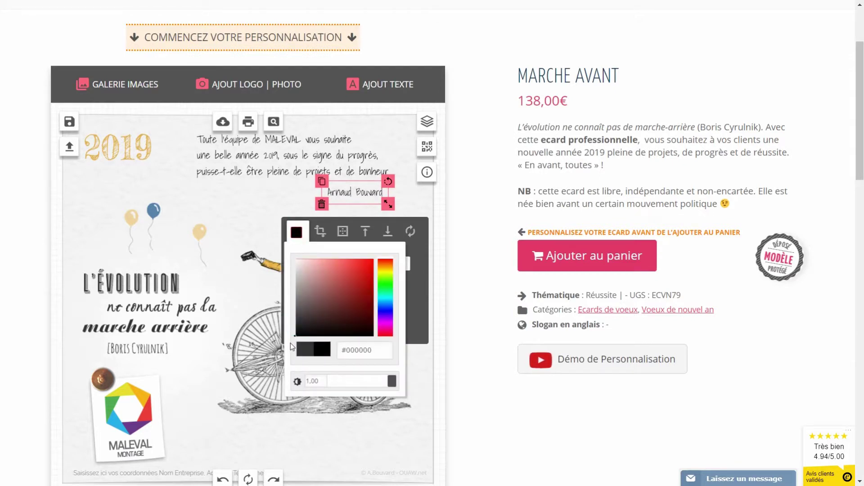
pyautogui.click(241, 195)
pyautogui.moveTo(347, 193); pyautogui.dragTo(351, 193)
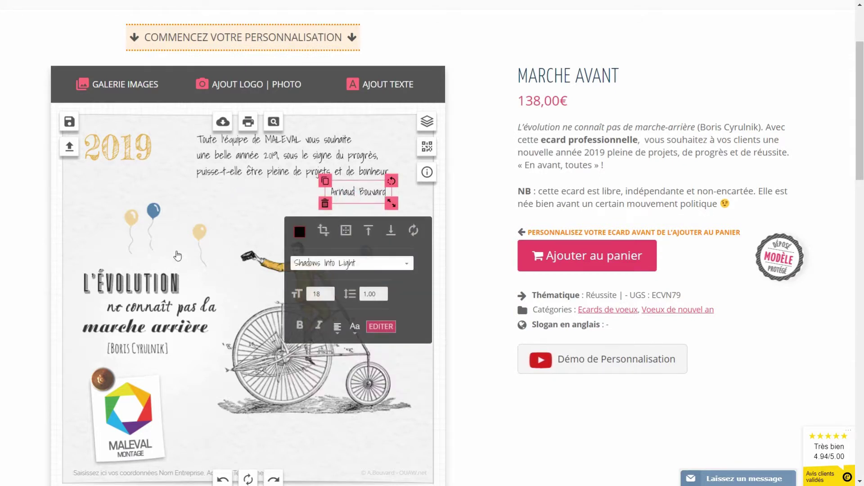
pyautogui.click(250, 235)
pyautogui.click(290, 425)
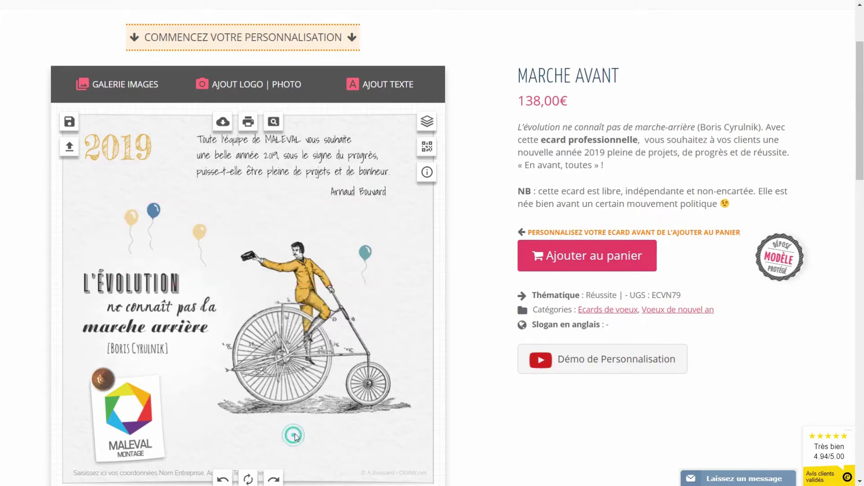
pyautogui.scroll(-1, 298, 429)
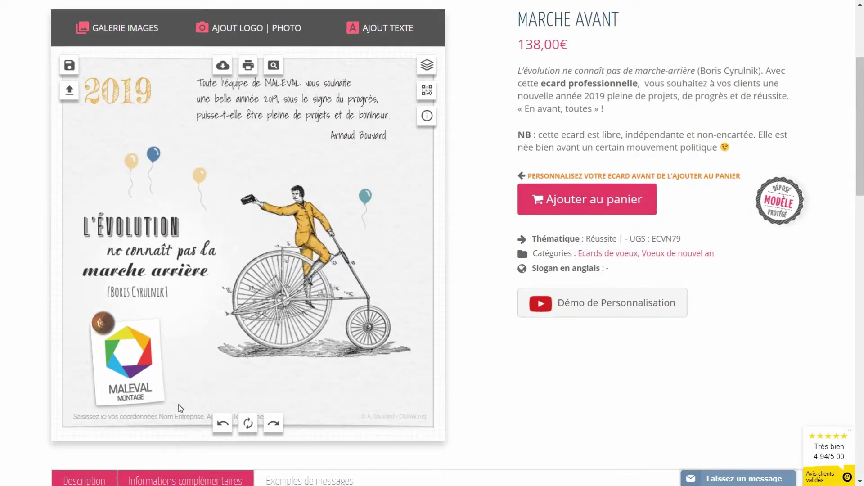
# Step: Replace the footer placeholder with MALEVAL's street address and phone number
pyautogui.click(170, 422)
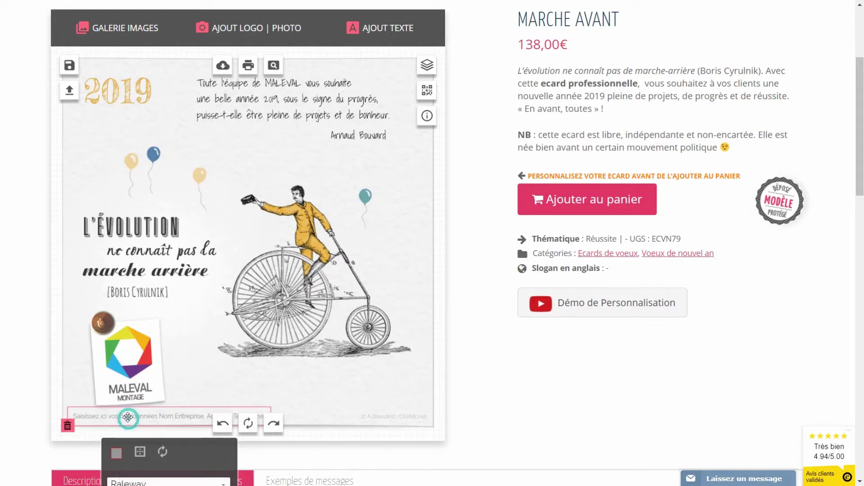
pyautogui.scroll(-3, 127, 418)
pyautogui.click(197, 380)
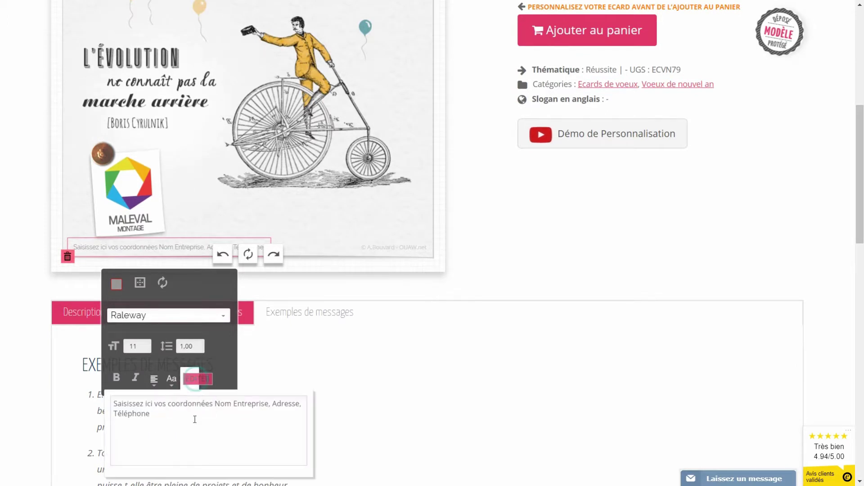
pyautogui.tripleClick(185, 419)
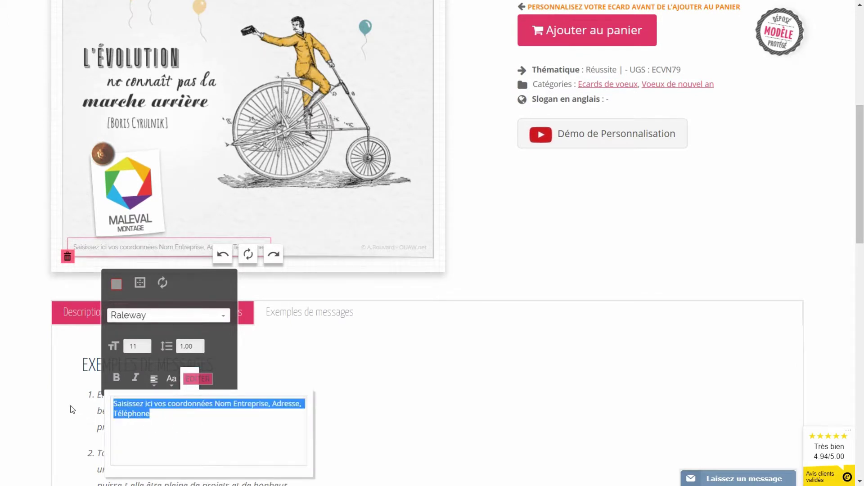
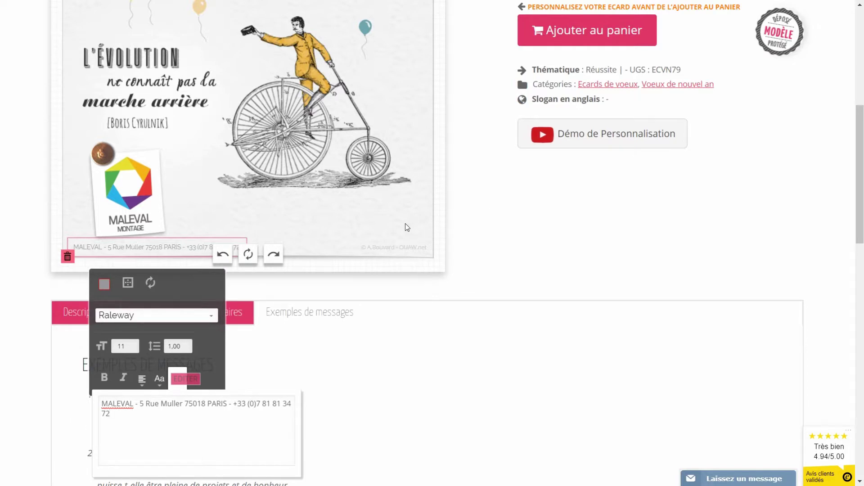
pyautogui.click(407, 227)
pyautogui.scroll(4, 406, 225)
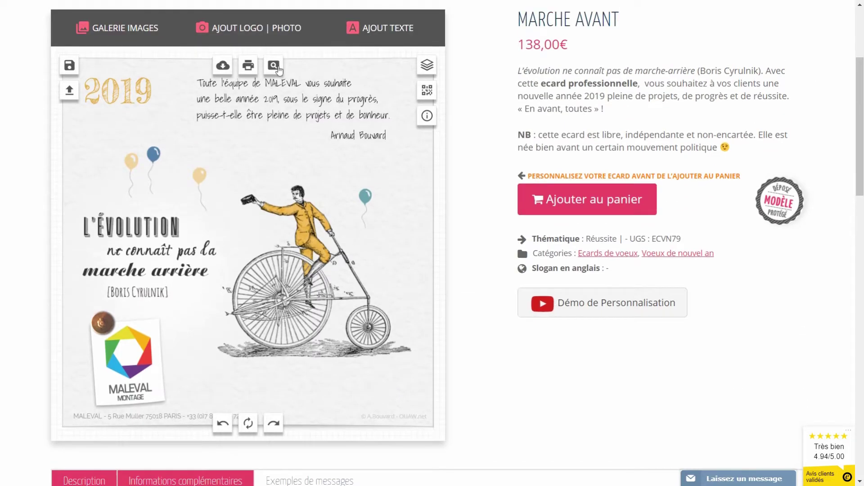
# Step: Preview the card full-size, then save it as a creation titled 'crea 1'
pyautogui.click(274, 67)
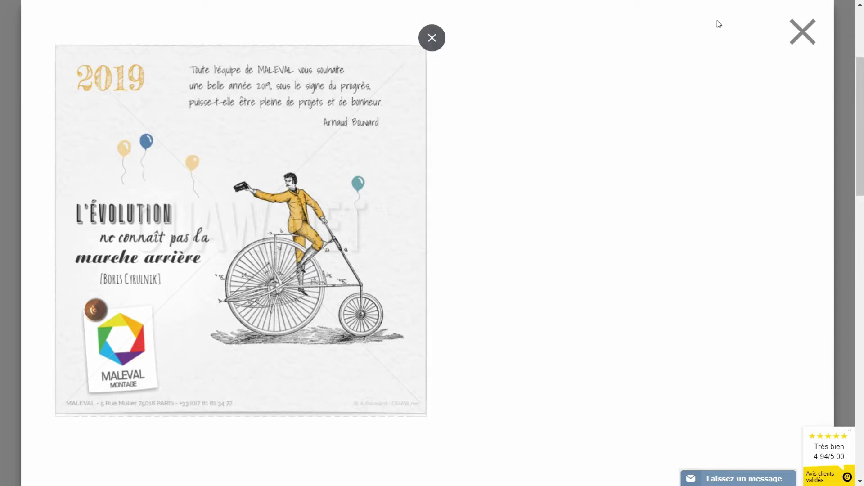
pyautogui.click(802, 35)
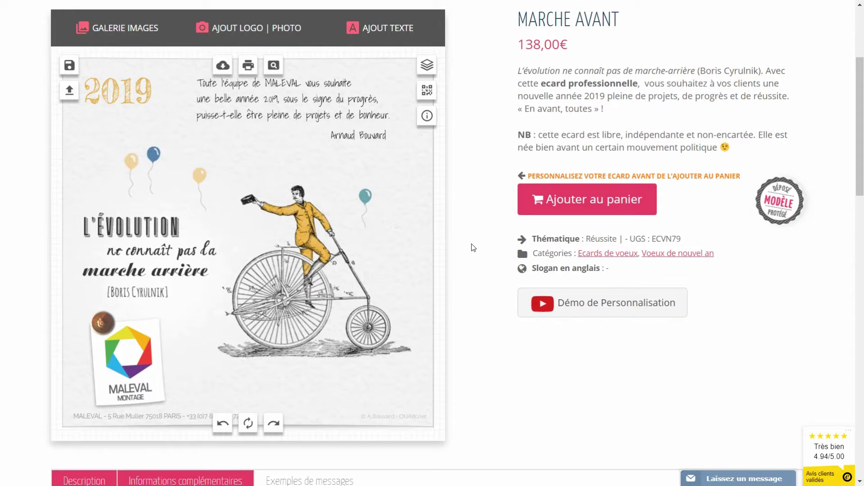
pyautogui.click(70, 65)
pyautogui.click(224, 185)
pyautogui.write('crea 1')
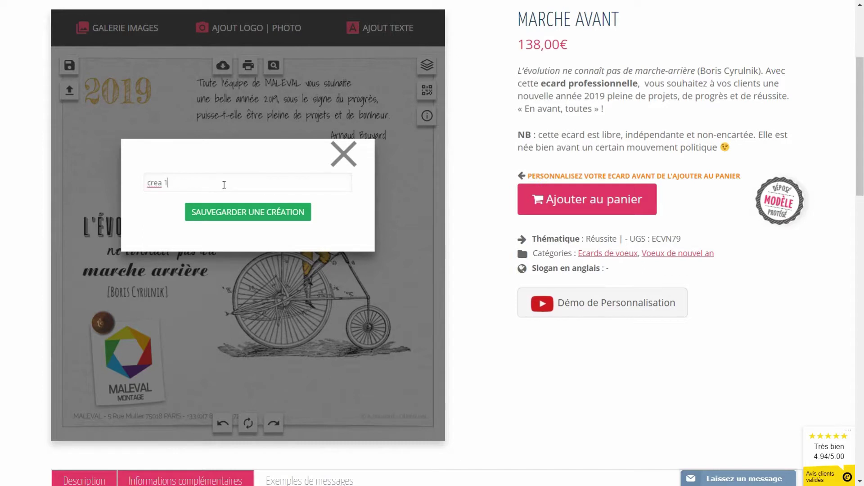
pyautogui.click(249, 212)
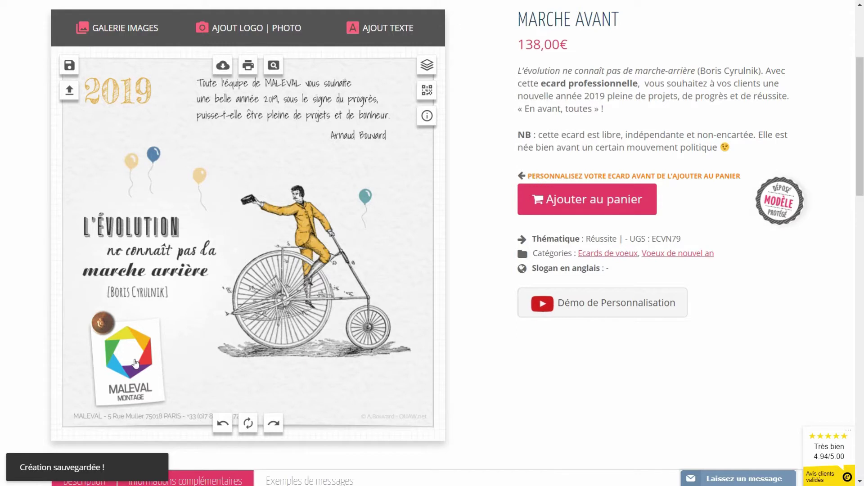
# Step: Delete the pinned white note and move the MALEVAL logo into its old spot
pyautogui.moveTo(141, 365); pyautogui.dragTo(205, 353)
pyautogui.click(132, 391)
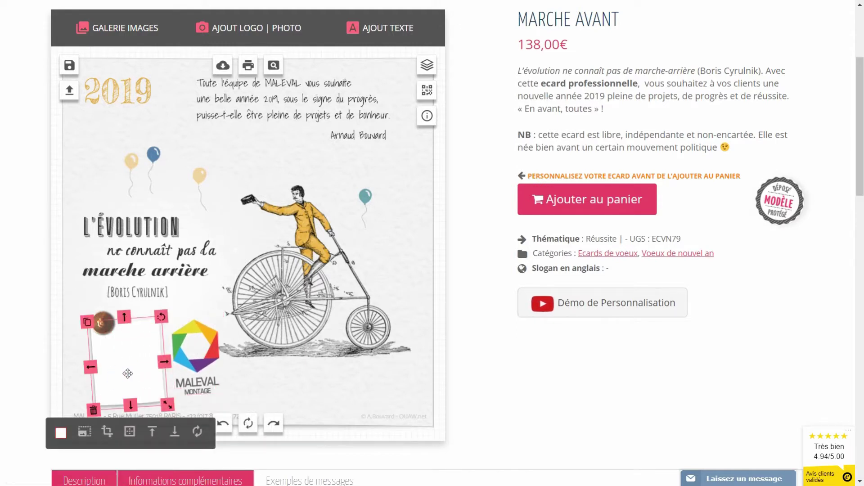
pyautogui.click(93, 410)
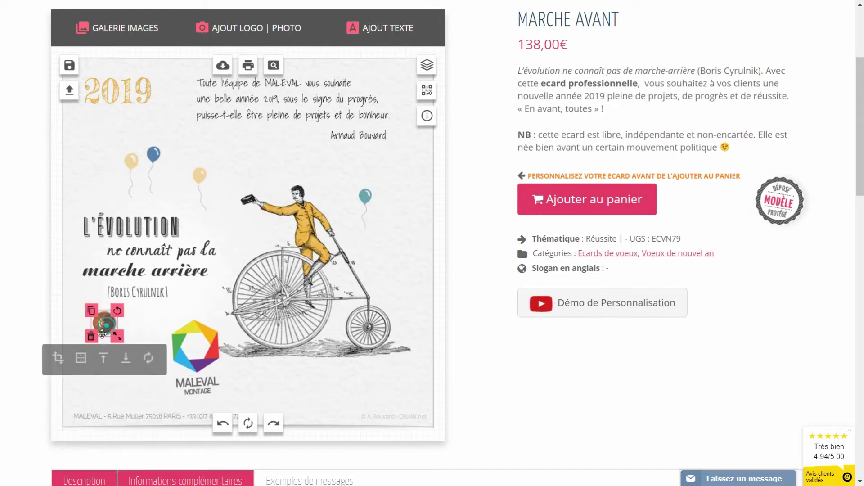
pyautogui.moveTo(196, 347); pyautogui.dragTo(143, 345)
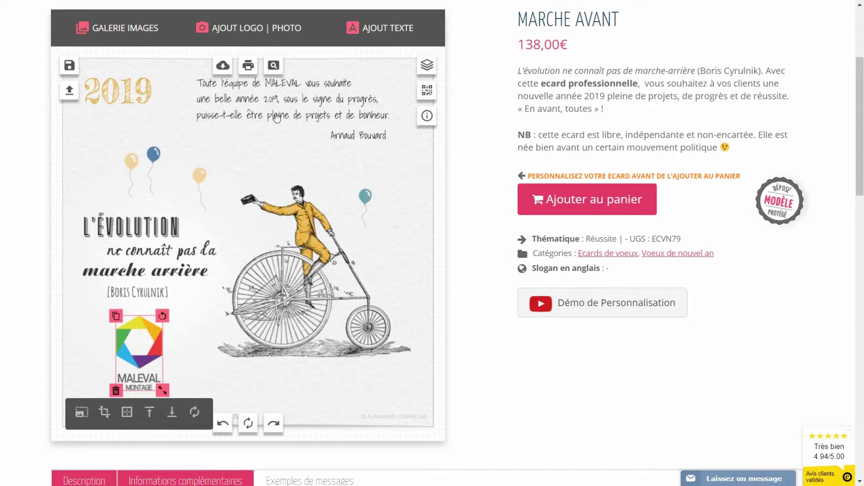
# Step: Select the greeting, then the signature line, then the balloons image
pyautogui.click(277, 118)
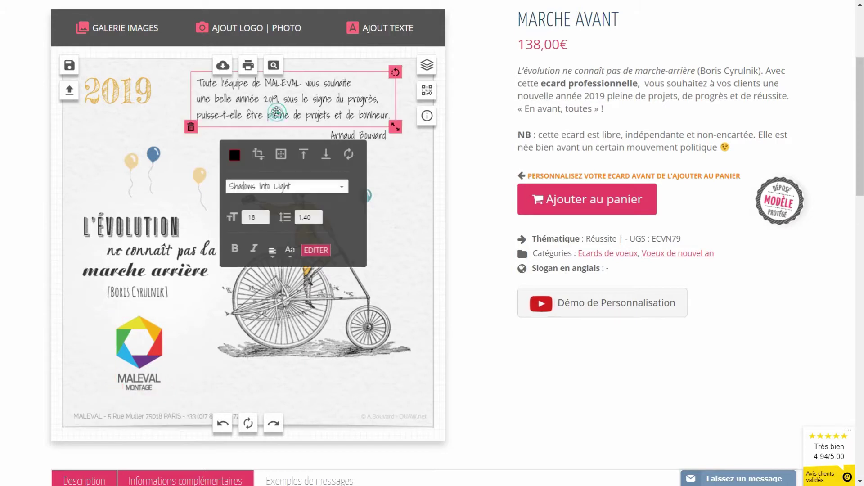
pyautogui.click(369, 136)
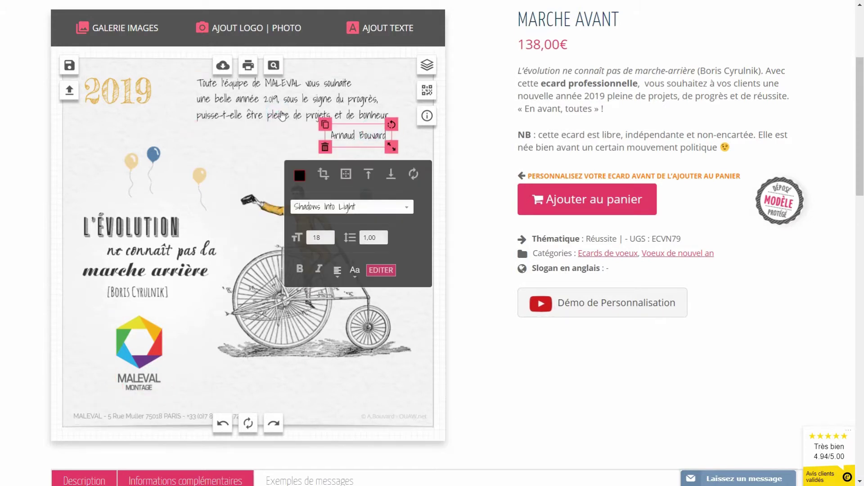
pyautogui.click(229, 171)
pyautogui.click(150, 155)
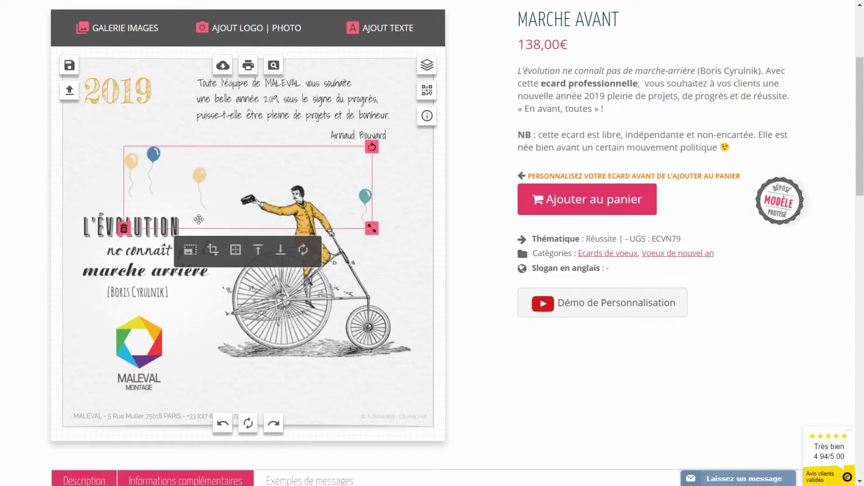
# Step: Apply the OLD colour filter to the balloons so the yellow ones turn salmon-pink
pyautogui.click(190, 251)
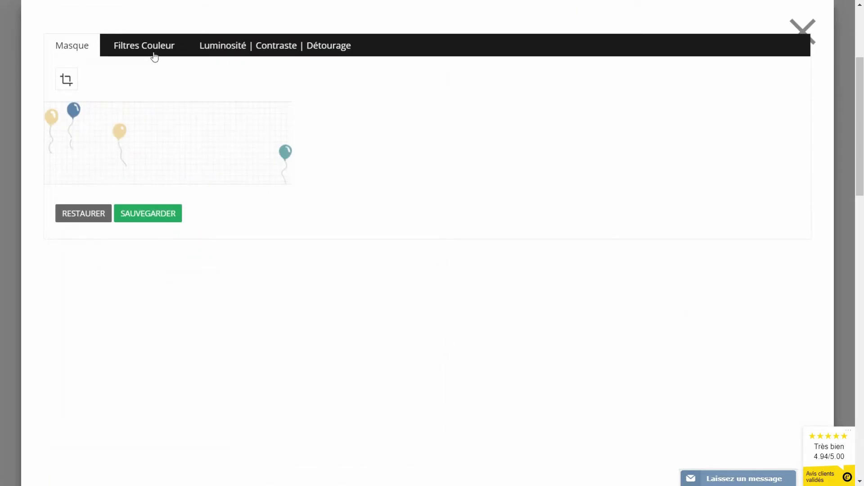
pyautogui.click(153, 53)
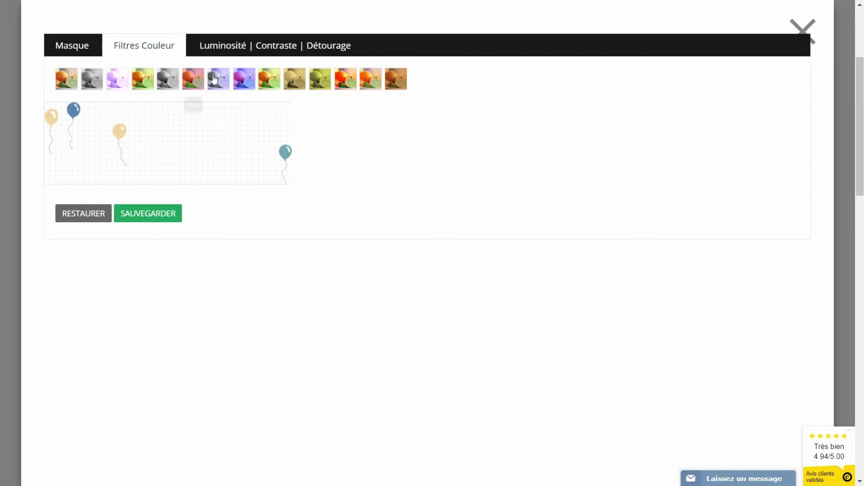
pyautogui.click(194, 82)
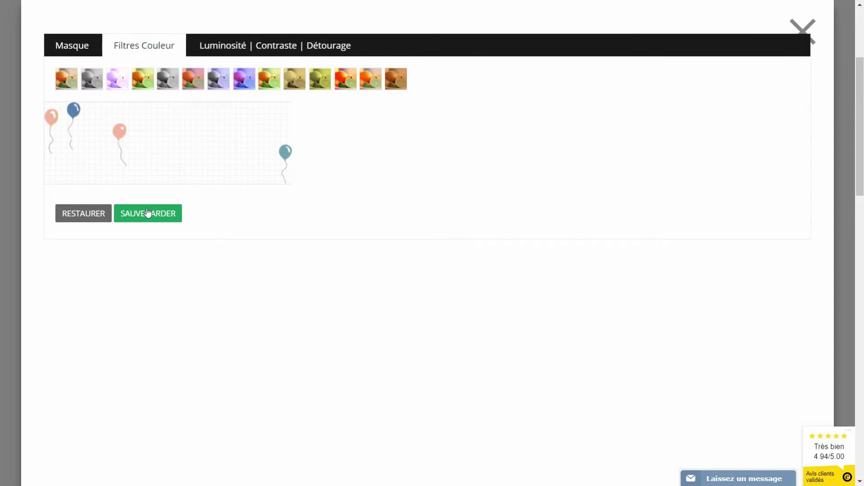
pyautogui.click(149, 213)
pyautogui.click(408, 265)
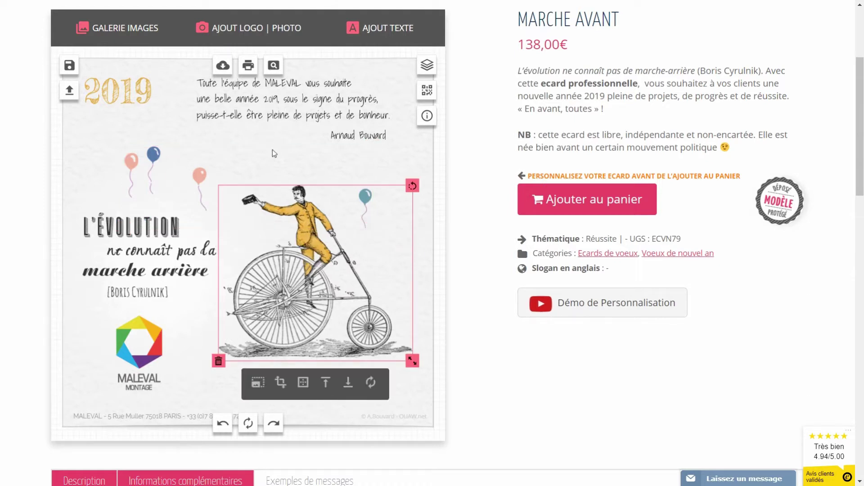
# Step: Shrink the cyclist slightly, move it down a little, and delete the L'évolution quote
pyautogui.moveTo(411, 360); pyautogui.dragTo(402, 350)
pyautogui.moveTo(322, 269); pyautogui.dragTo(330, 284)
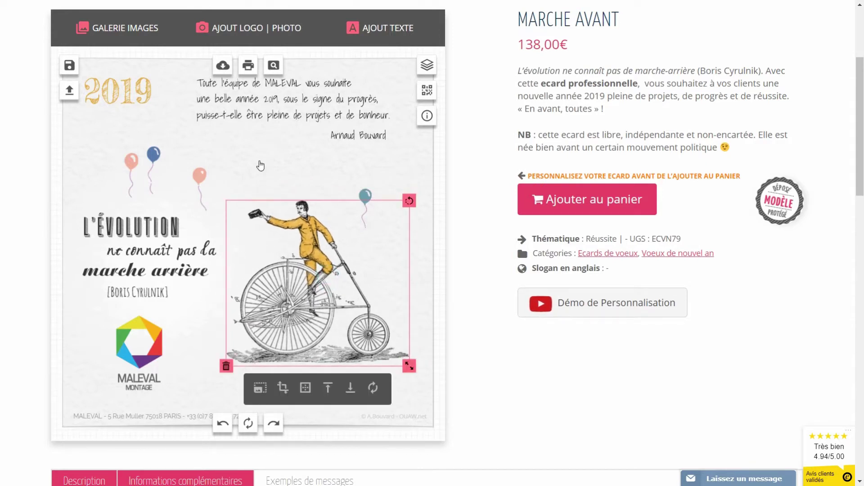
pyautogui.click(166, 258)
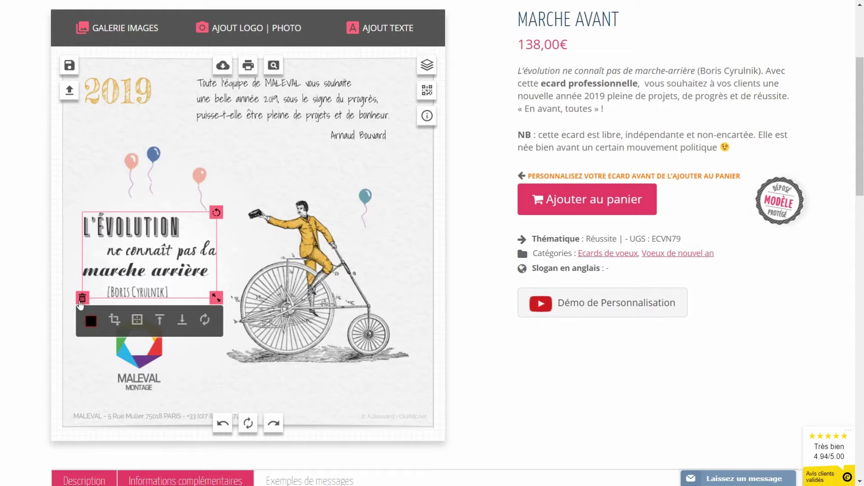
pyautogui.click(81, 299)
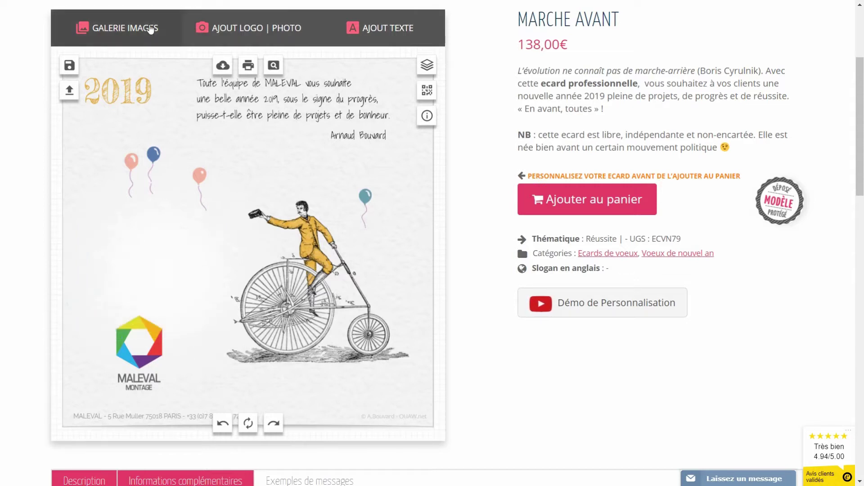
pyautogui.click(128, 28)
# Step: Insert the 'Si vous pensez' quote from Messages citations, placed smaller on the card's left
pyautogui.click(348, 89)
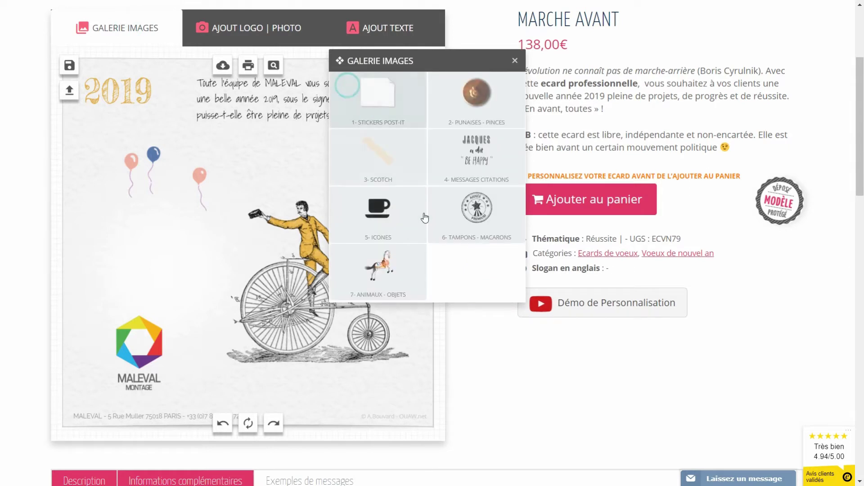
pyautogui.click(487, 167)
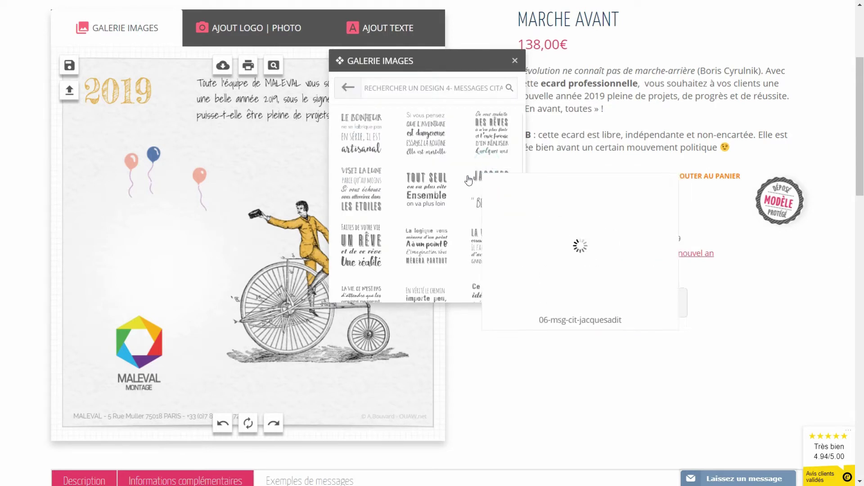
pyautogui.click(424, 149)
pyautogui.moveTo(268, 241); pyautogui.dragTo(161, 261)
pyautogui.moveTo(192, 323)
pyautogui.mouseDown()
pyautogui.moveTo(180, 288)
pyautogui.moveTo(200, 392)
pyautogui.moveTo(191, 308)
pyautogui.mouseUp()
# Step: Raise the balloons and cyclist, fine-tune the quote's position, and nudge the MALEVAL logo up-left
pyautogui.moveTo(151, 150); pyautogui.dragTo(150, 130)
pyautogui.moveTo(295, 288); pyautogui.dragTo(289, 254)
pyautogui.moveTo(143, 266); pyautogui.dragTo(144, 254)
pyautogui.moveTo(191, 297); pyautogui.dragTo(196, 302)
pyautogui.moveTo(149, 265); pyautogui.dragTo(135, 269)
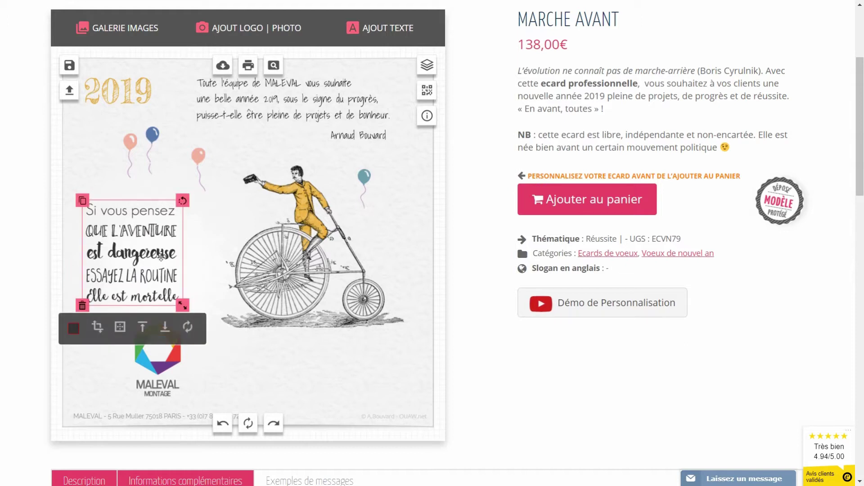
pyautogui.moveTo(153, 375); pyautogui.dragTo(143, 368)
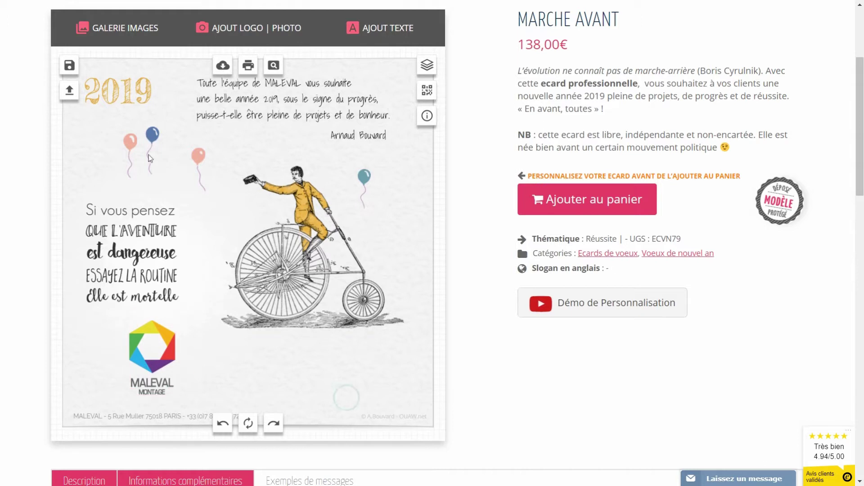
# Step: Save the current card as a second creation titled 'cre'
pyautogui.click(70, 66)
pyautogui.click(215, 178)
pyautogui.write('crea 2')
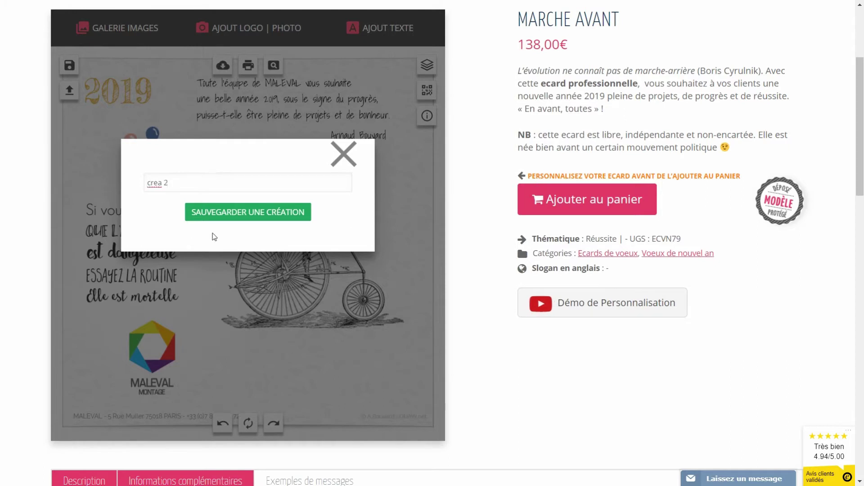
pyautogui.click(239, 220)
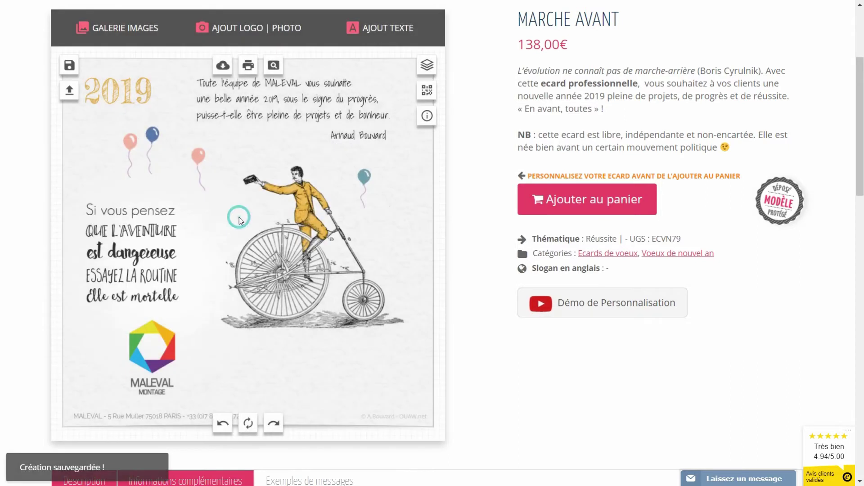
# Step: Browse the saved creations, loading CREA 1 and then the second creation
pyautogui.click(70, 92)
pyautogui.moveTo(467, 77); pyautogui.dragTo(527, 94)
pyautogui.click(422, 125)
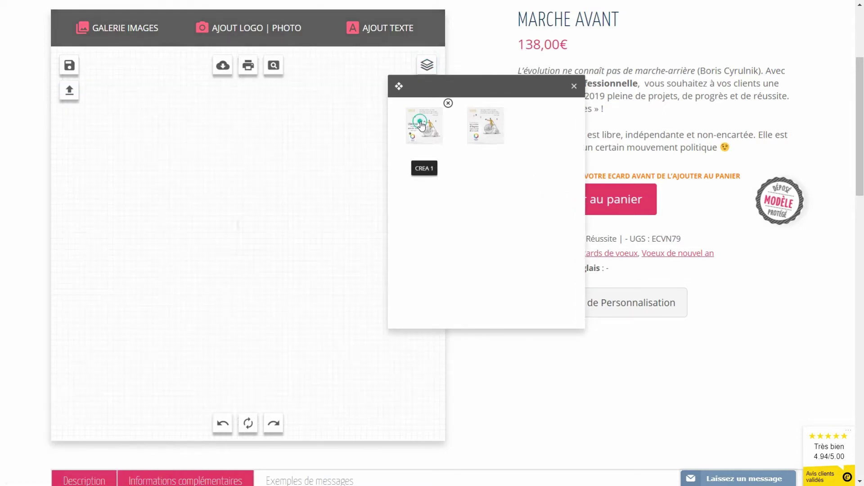
pyautogui.click(334, 401)
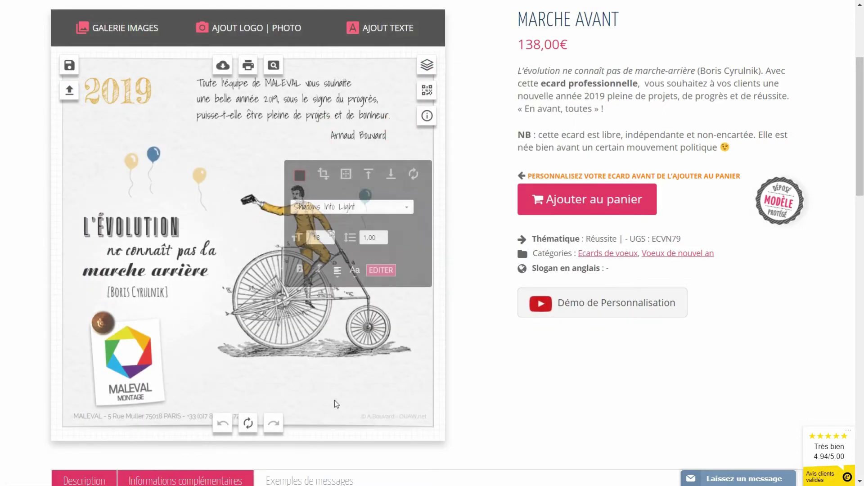
pyautogui.click(70, 90)
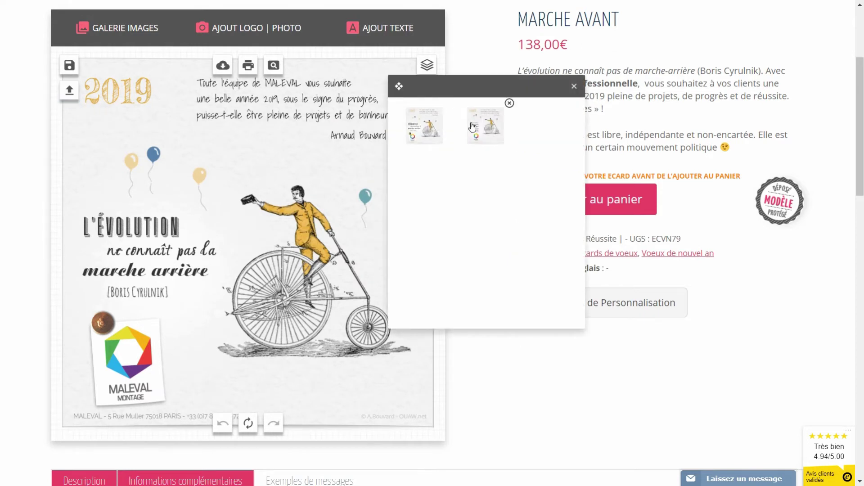
pyautogui.click(471, 125)
pyautogui.click(376, 402)
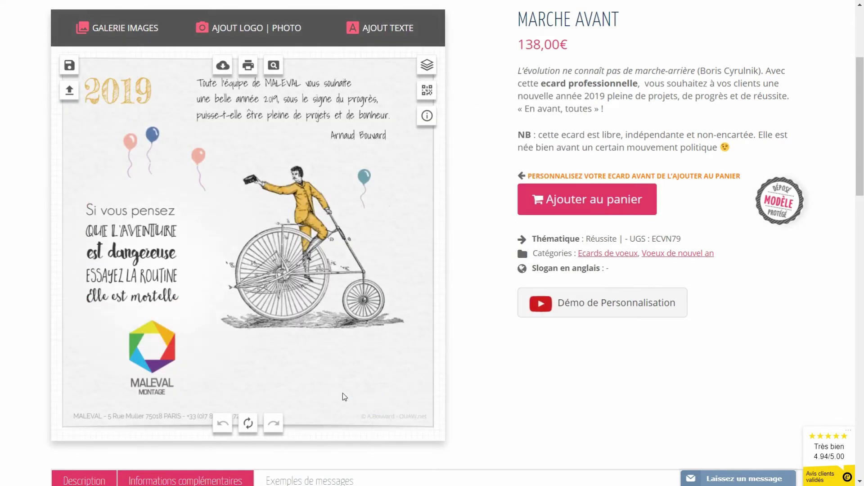
# Step: Reload the first creation with the L'évolution quote and pinned MALEVAL logo
pyautogui.click(69, 90)
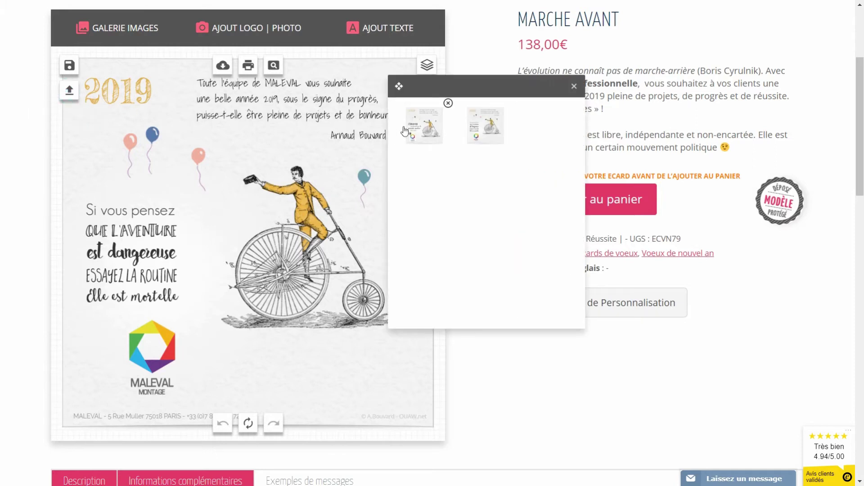
pyautogui.click(424, 125)
pyautogui.click(477, 287)
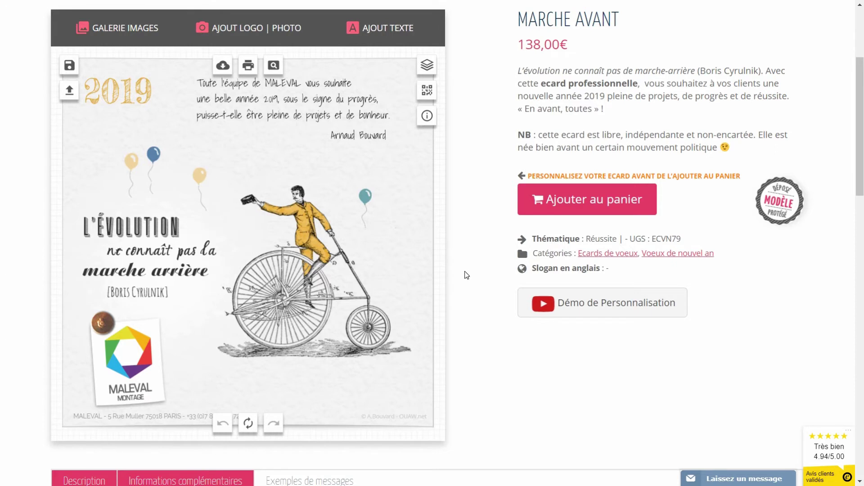
# Step: Lower the bicycle and balloons, then add a white post-it from Stickers Post-it
pyautogui.moveTo(311, 327); pyautogui.dragTo(312, 296)
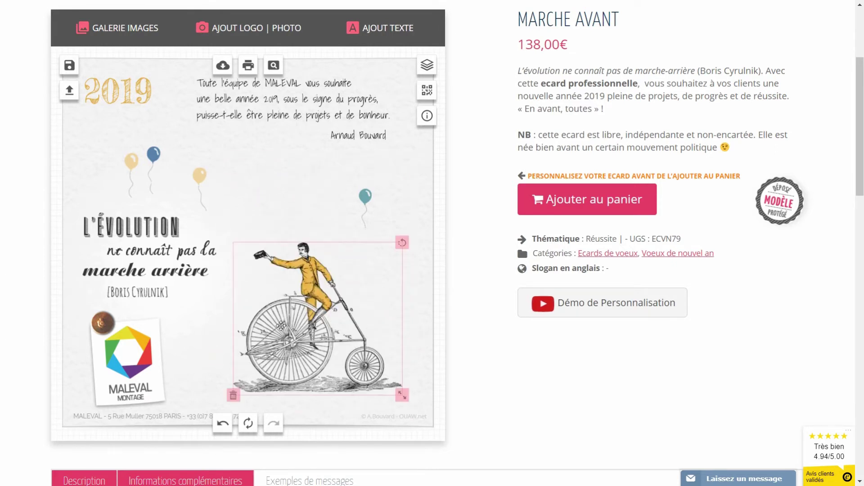
pyautogui.moveTo(202, 175); pyautogui.dragTo(201, 202)
pyautogui.click(106, 31)
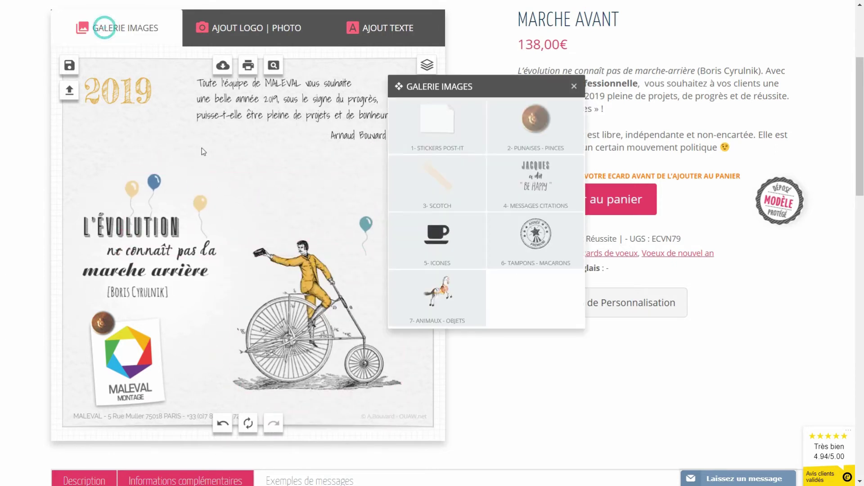
pyautogui.click(428, 112)
pyautogui.click(477, 270)
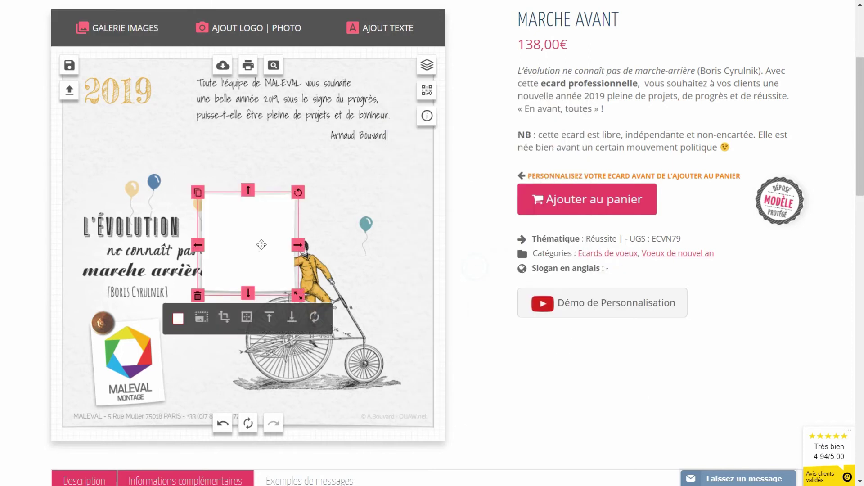
# Step: Shrink the post-it, tilt it slightly clockwise, and nudge it above the rider
pyautogui.moveTo(345, 242); pyautogui.dragTo(329, 231)
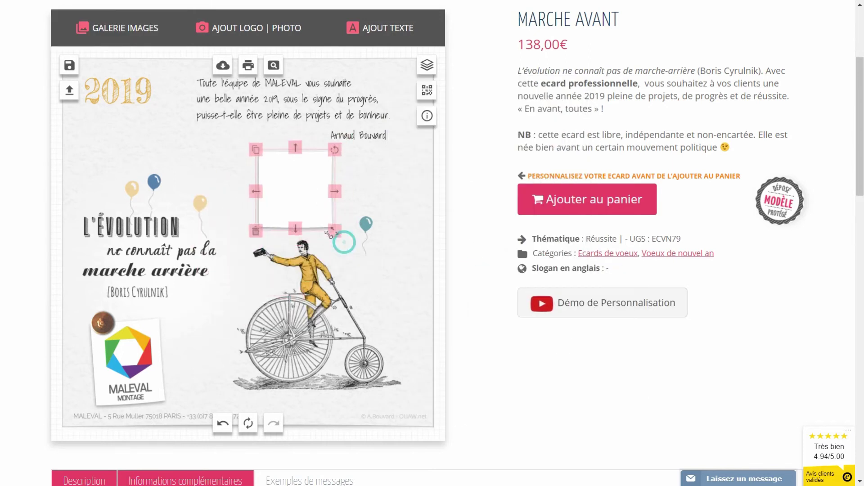
pyautogui.moveTo(332, 147); pyautogui.dragTo(322, 165)
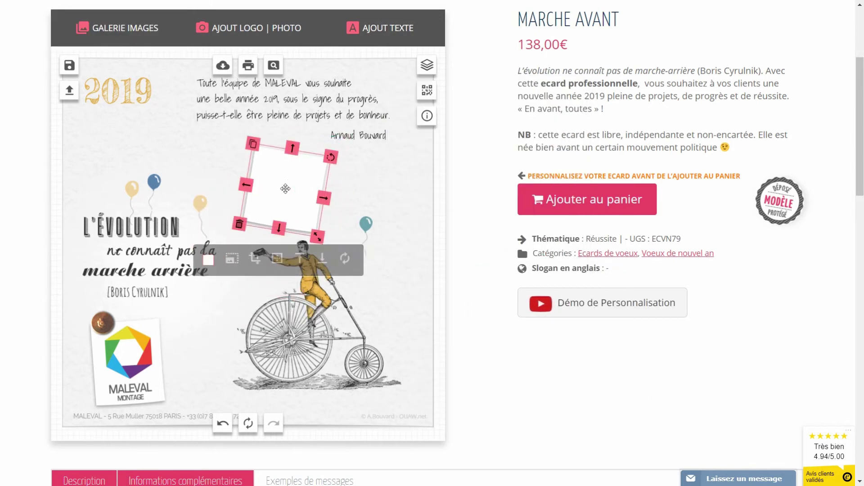
pyautogui.click(134, 340)
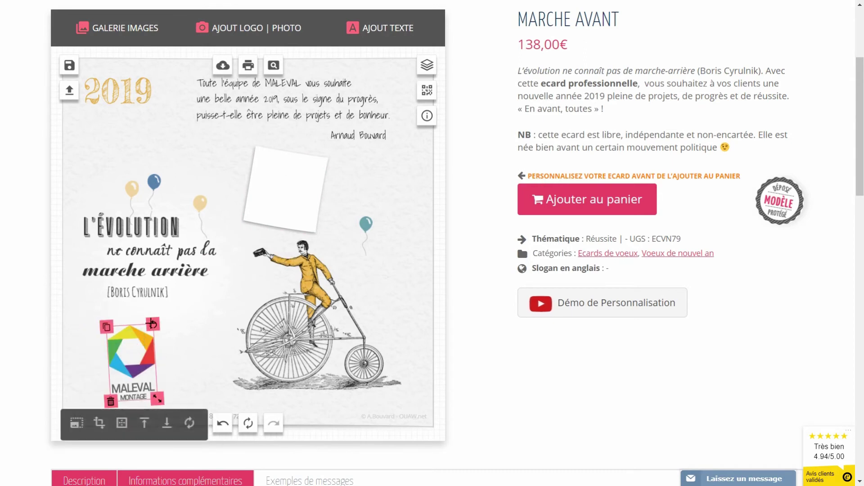
pyautogui.moveTo(281, 189); pyautogui.dragTo(275, 184)
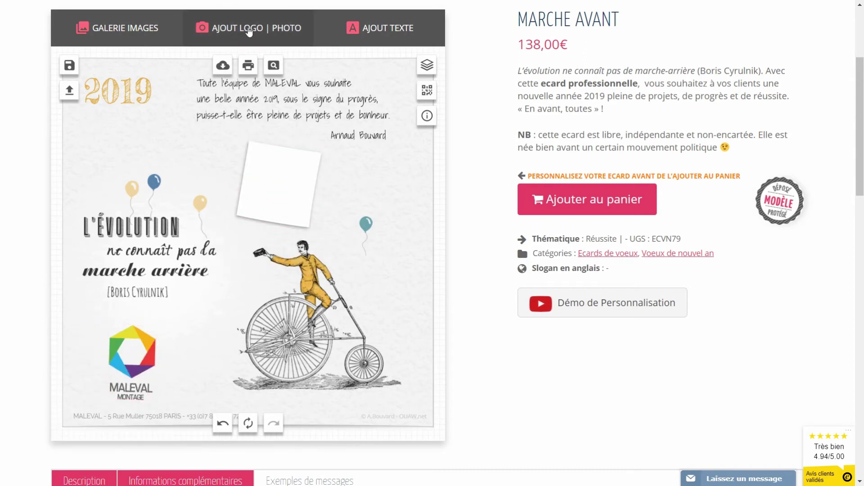
# Step: Upload the portrait photo and fit it, tilted and shrunk, onto the white post-it
pyautogui.click(246, 31)
pyautogui.click(490, 121)
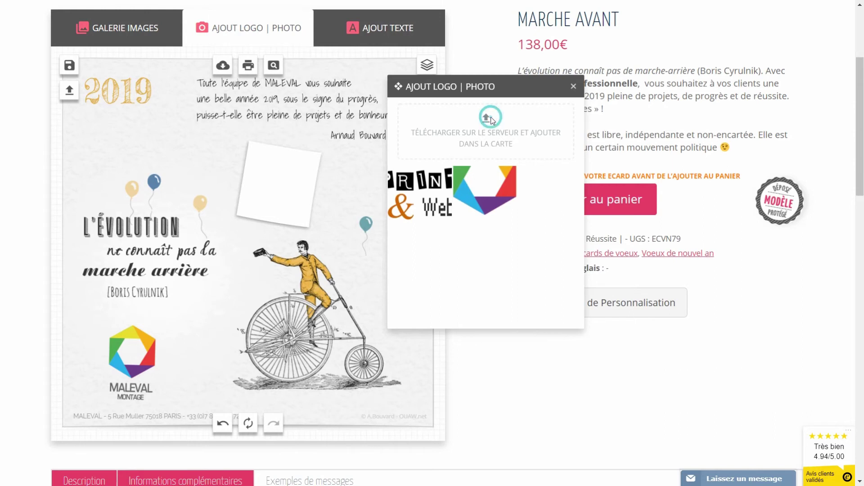
pyautogui.doubleClick(436, 145)
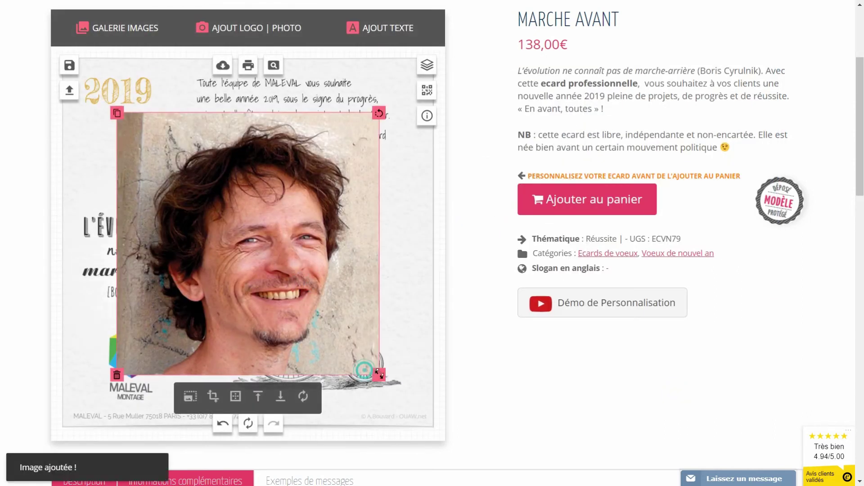
pyautogui.moveTo(263, 250); pyautogui.dragTo(299, 200)
pyautogui.moveTo(325, 158); pyautogui.dragTo(328, 165)
pyautogui.moveTo(314, 239); pyautogui.dragTo(301, 228)
pyautogui.moveTo(283, 198); pyautogui.dragTo(278, 188)
# Step: Add a brown pushpin from the Punaises gallery at the portrait's top edge
pyautogui.click(130, 36)
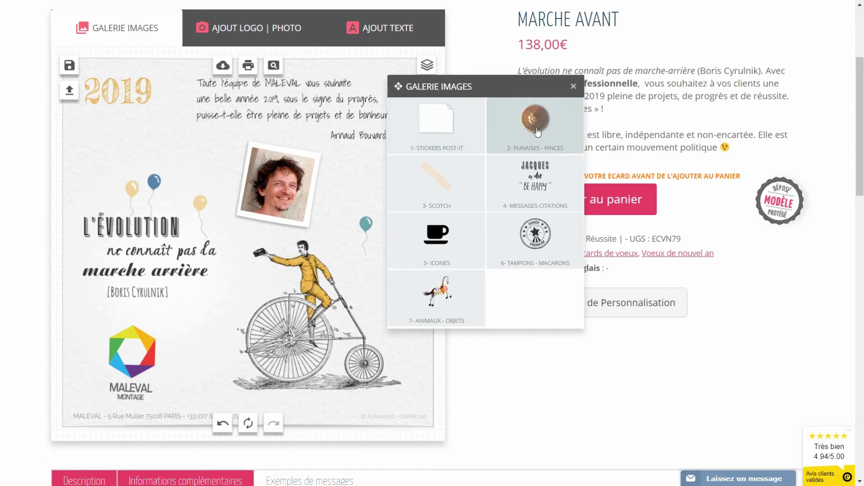
pyautogui.click(522, 126)
pyautogui.moveTo(516, 269)
pyautogui.scroll(-5, 505, 275)
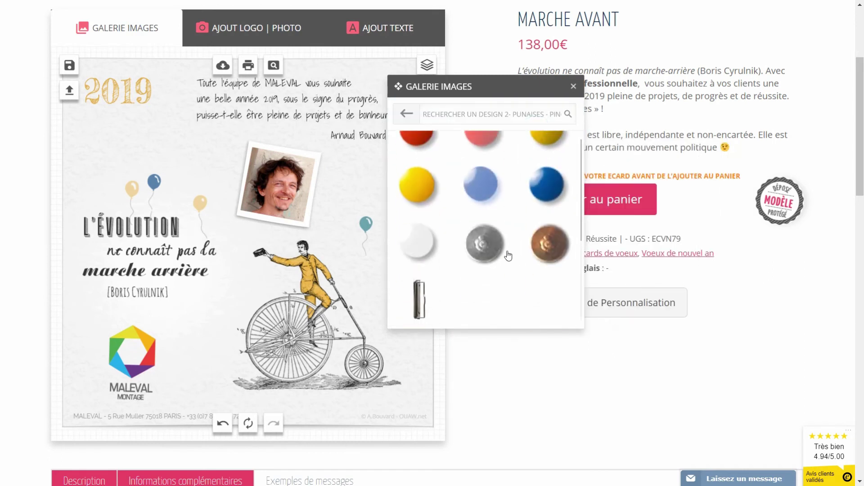
pyautogui.click(550, 245)
pyautogui.moveTo(247, 244); pyautogui.dragTo(284, 150)
pyautogui.click(446, 211)
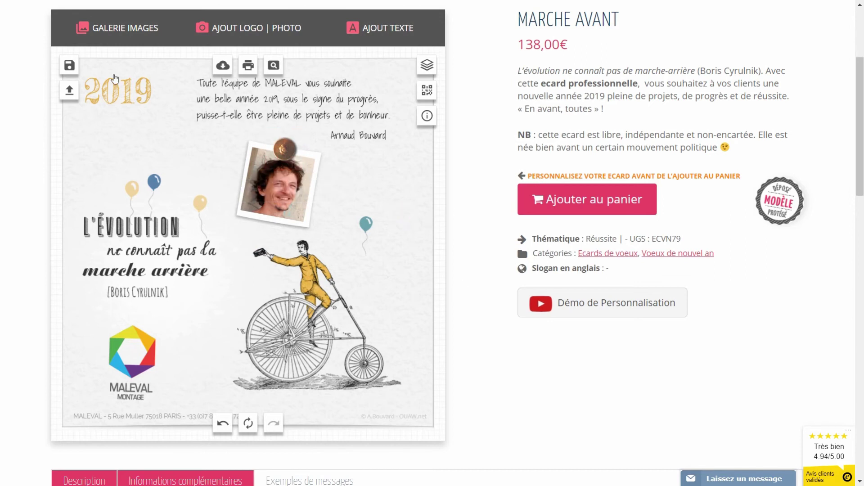
# Step: Save the card as a third creation titled 'crea 3' and check the saved-creations list
pyautogui.click(69, 66)
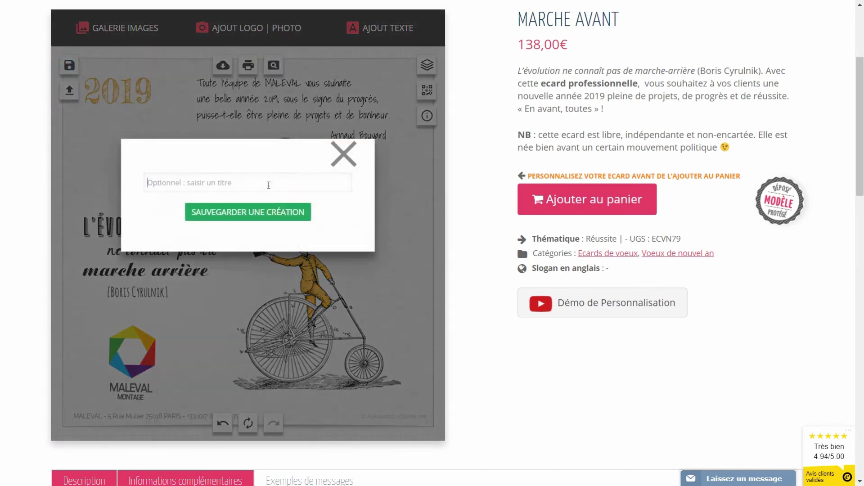
pyautogui.write('crea 3')
pyautogui.click(239, 212)
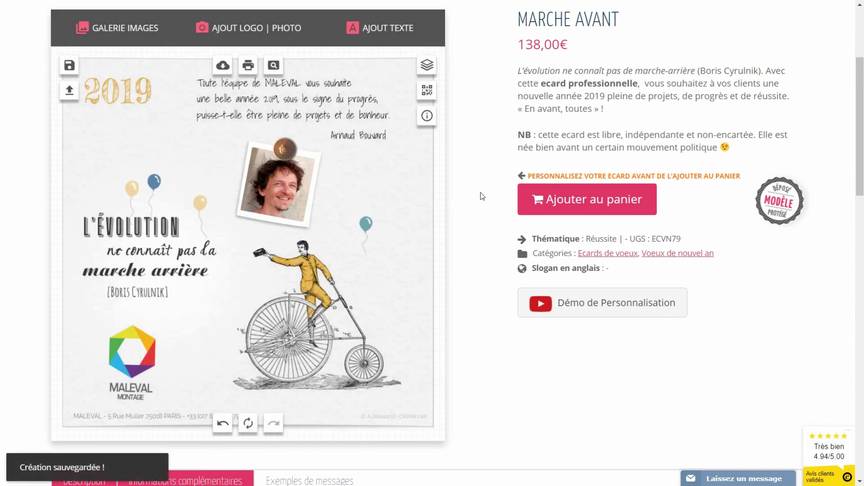
pyautogui.click(69, 90)
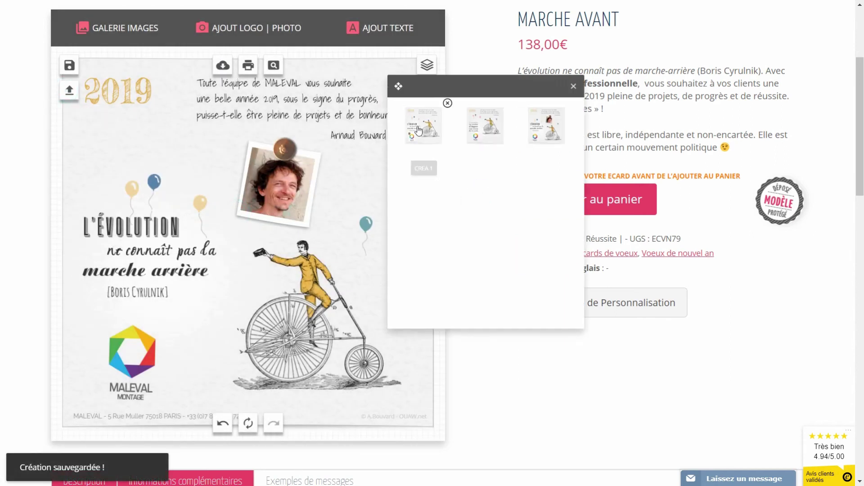
pyautogui.click(420, 171)
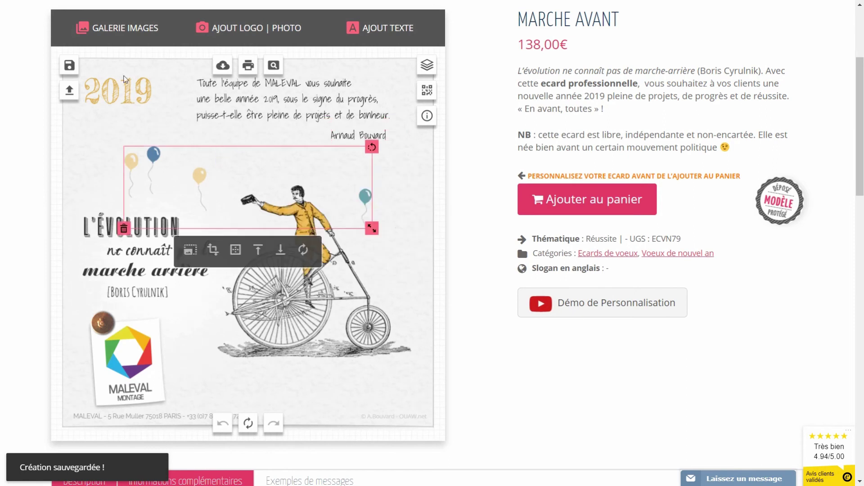